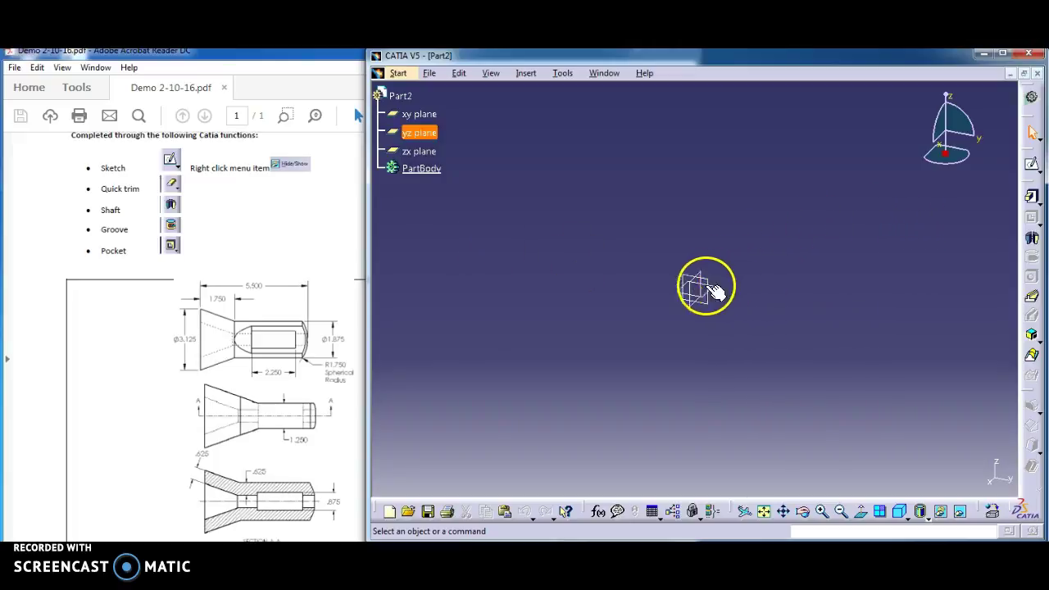
- Start a sketch on the yz plane and draw a connected profile from the origin: vertical line, descending slope, and horizontal line ending about H 138 mm
click(1034, 168)
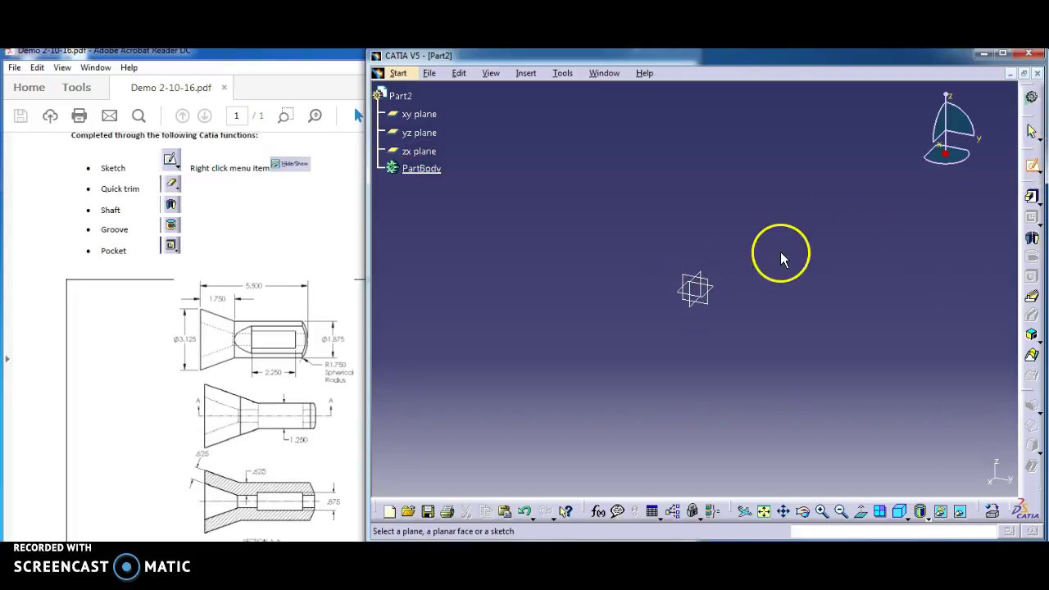
click(685, 279)
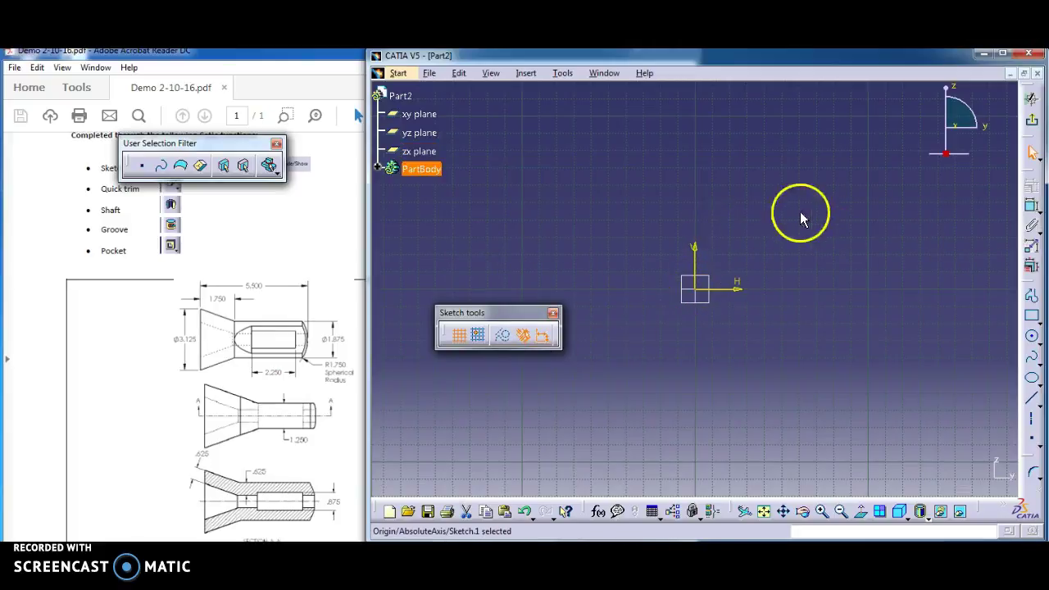
click(1032, 299)
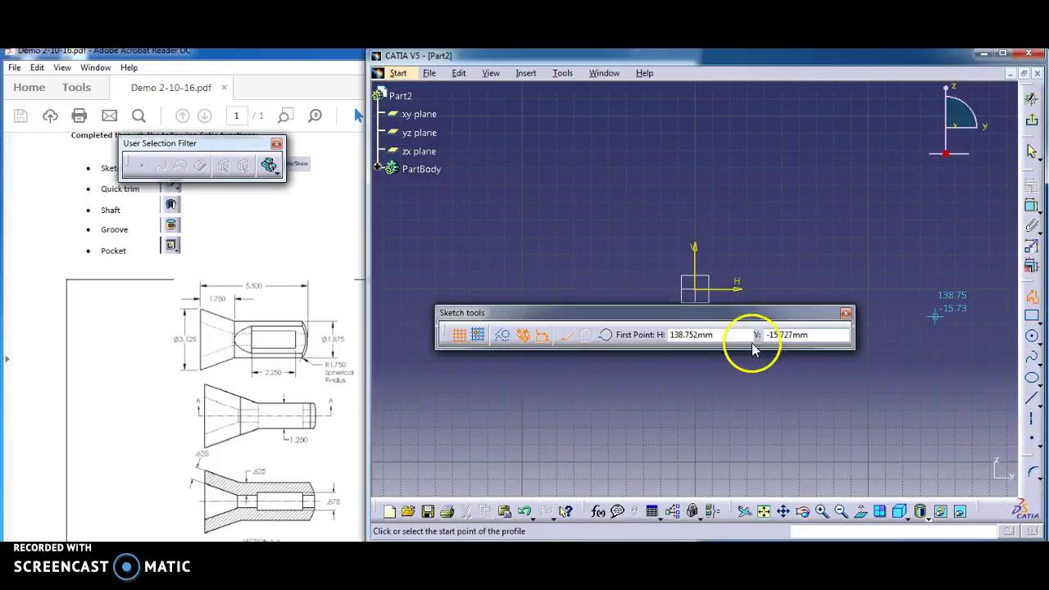
click(697, 286)
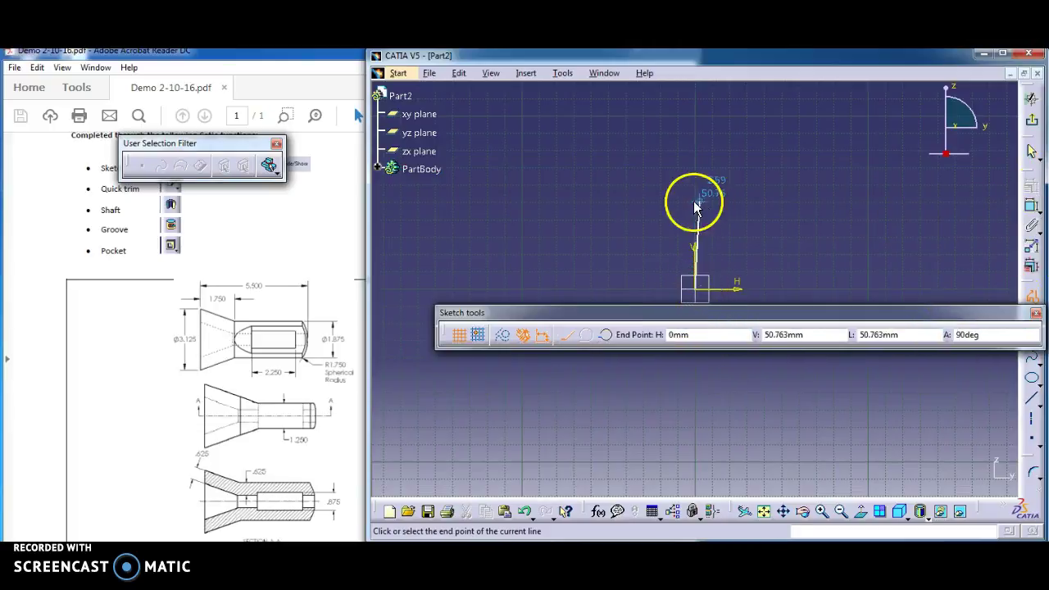
click(695, 211)
click(784, 245)
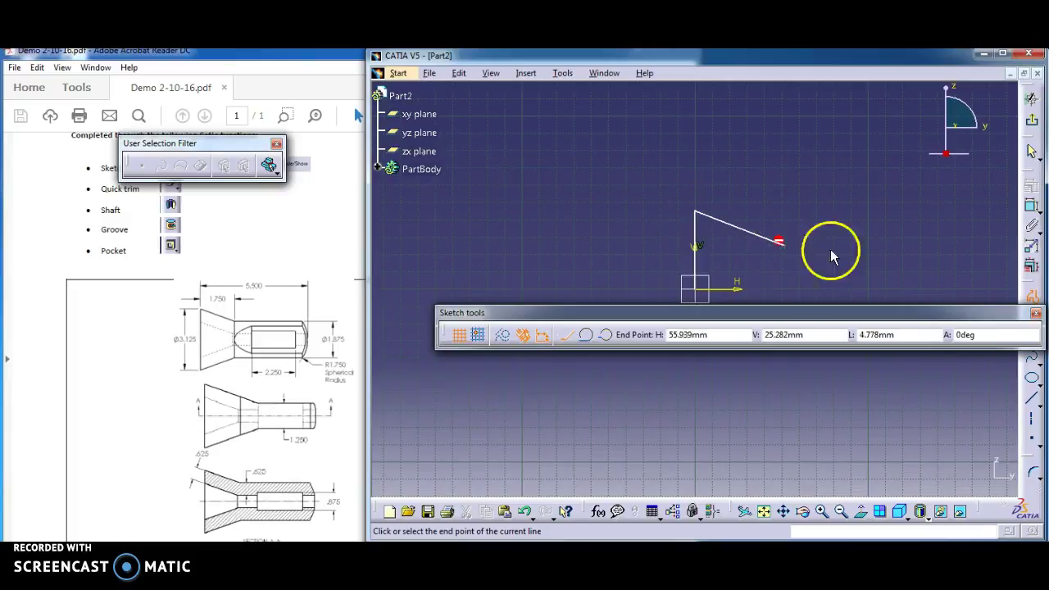
click(933, 246)
- Add a three-point arc from the profile's end down across the H axis, and draw a horizontal line from the origin past the arc
drag(878, 358, 878, 358)
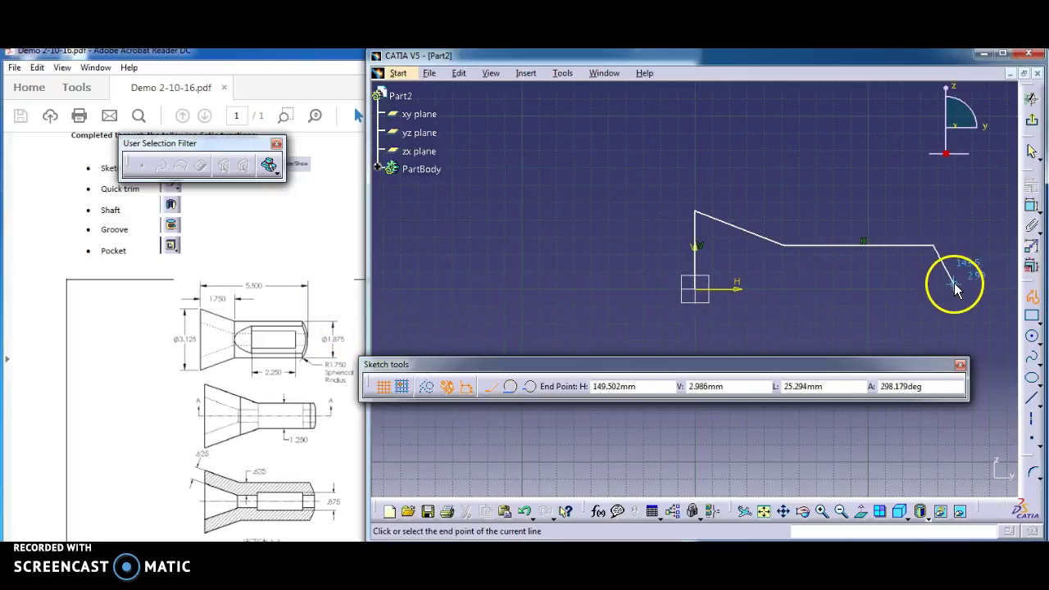
click(531, 389)
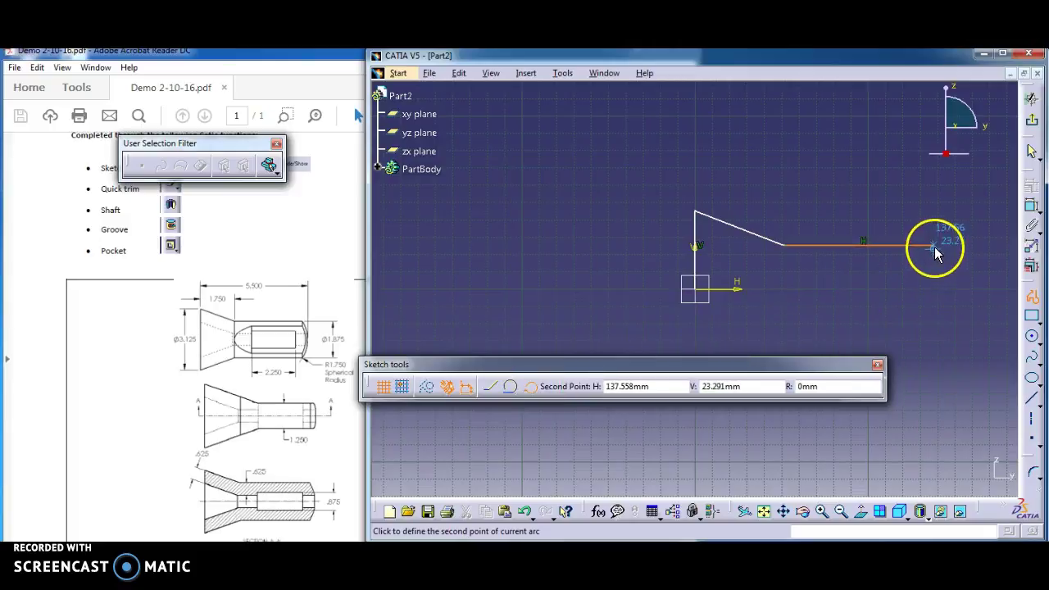
click(950, 289)
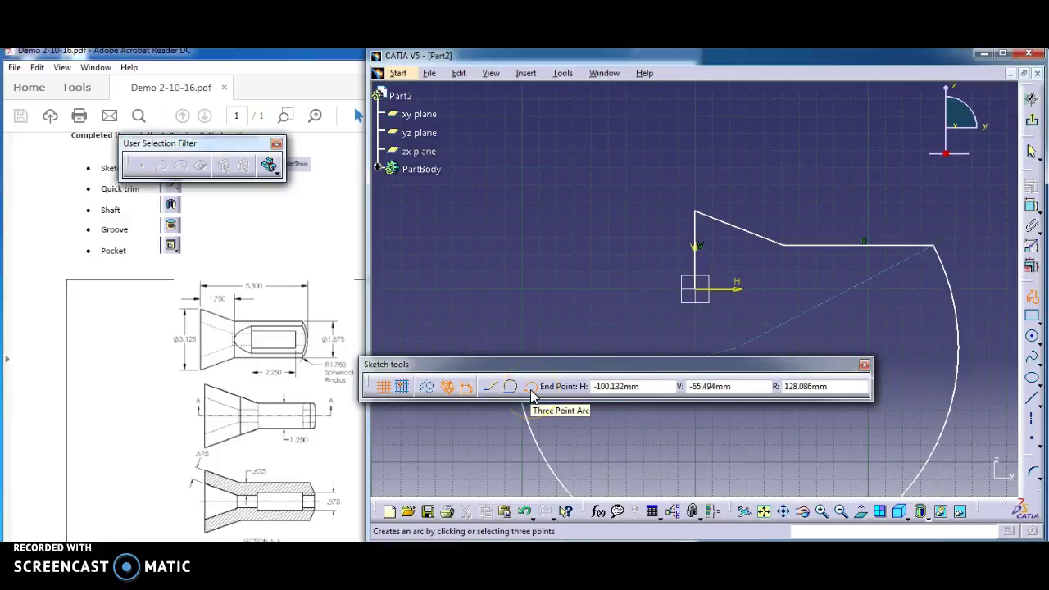
click(954, 331)
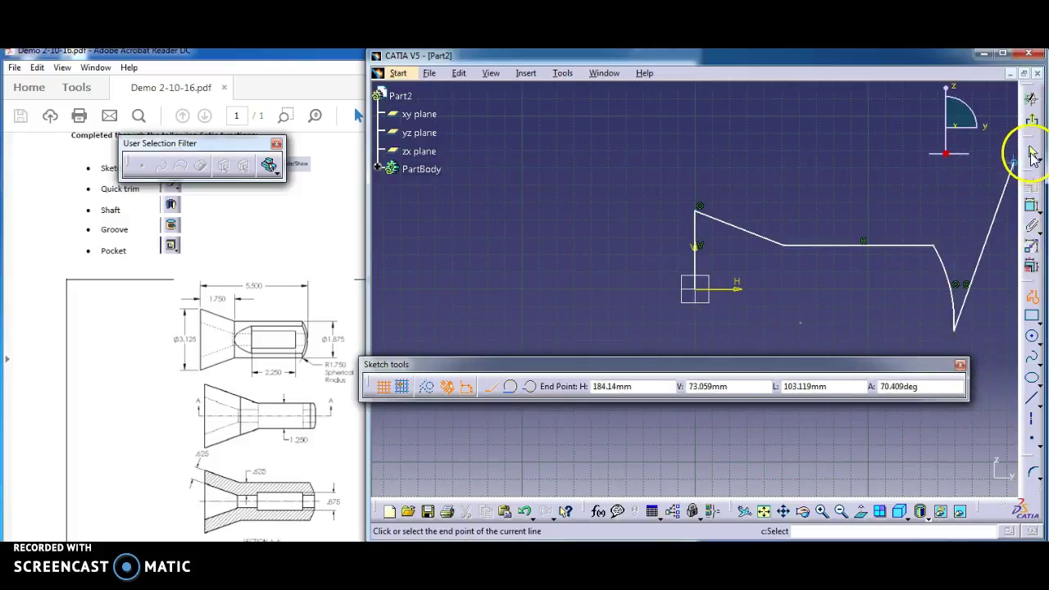
click(1032, 156)
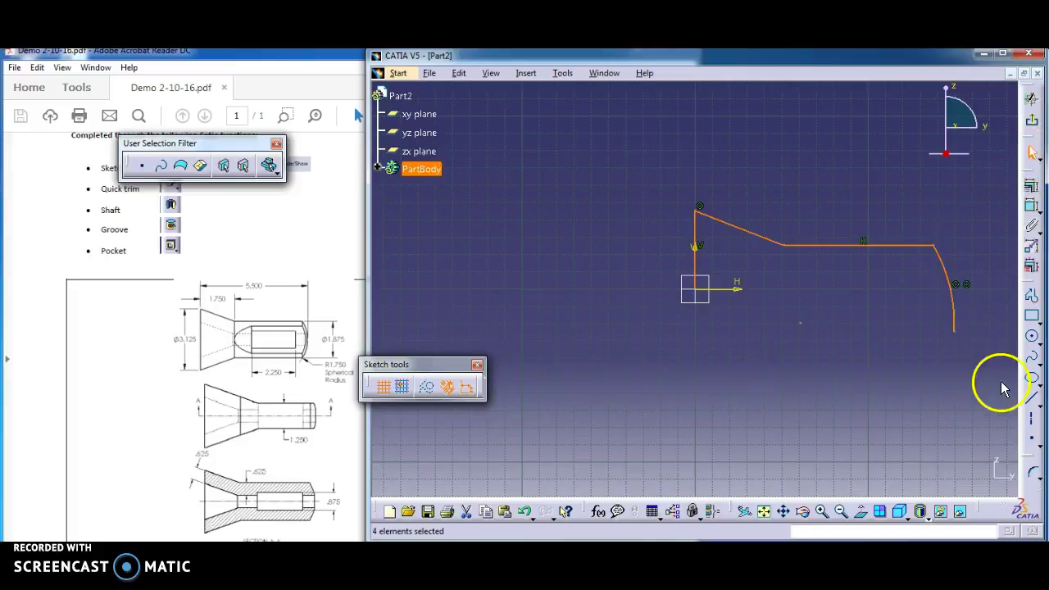
click(918, 385)
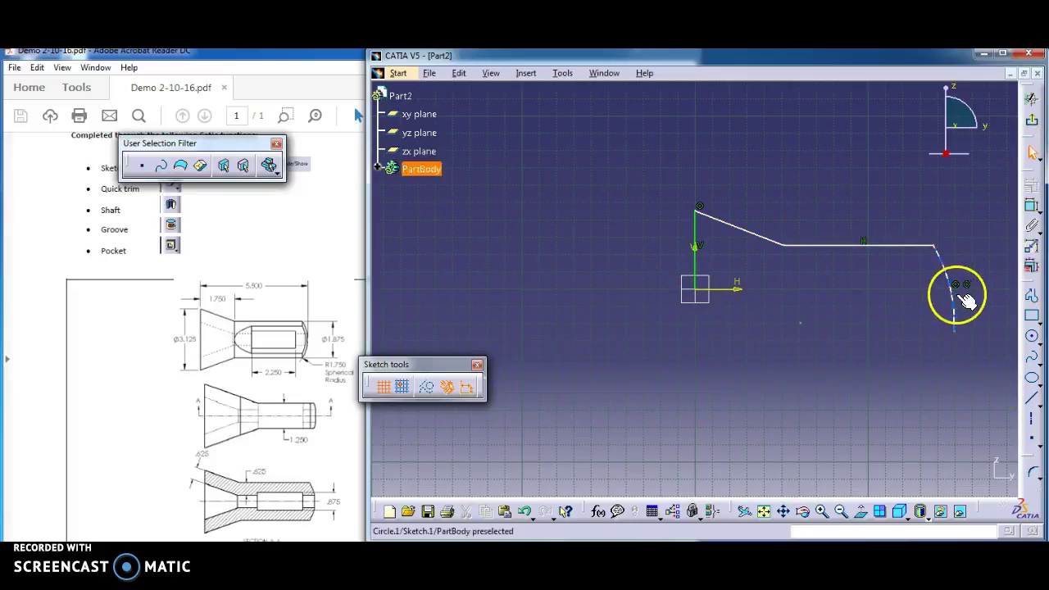
click(1031, 398)
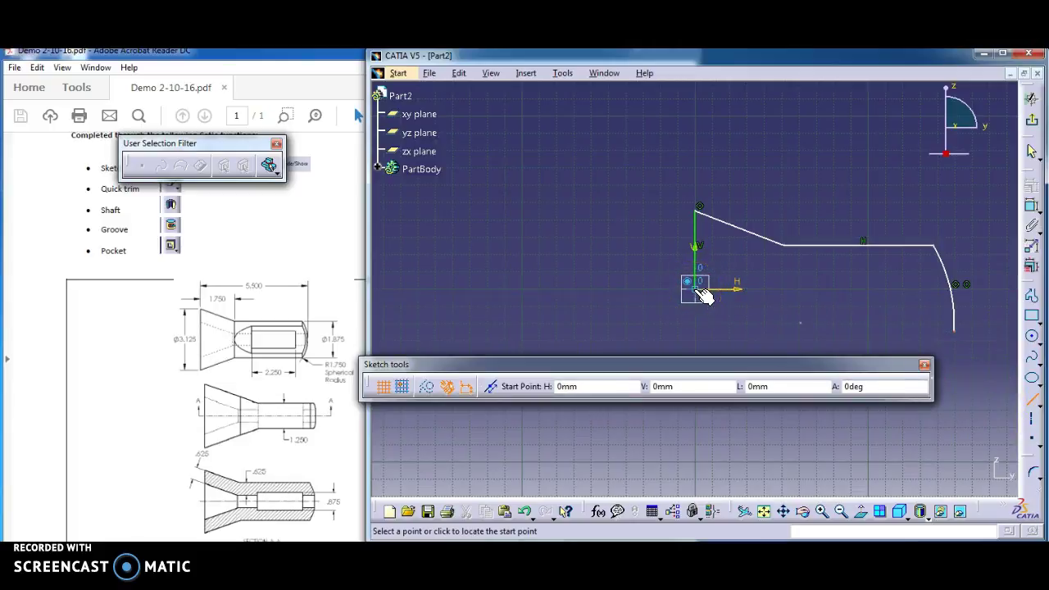
mouse_move(704, 297)
mouse_down()
mouse_move(871, 321)
mouse_move(982, 293)
mouse_up()
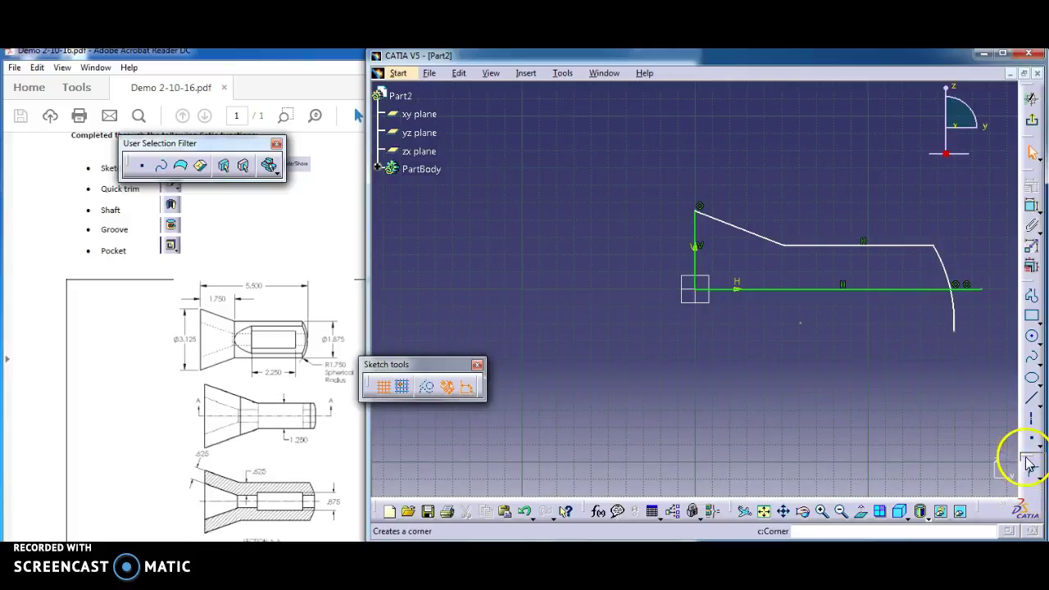
- Quick Trim the arc portion below the horizontal base line and the base line's overhang beyond the arc
drag(1026, 466, 672, 393)
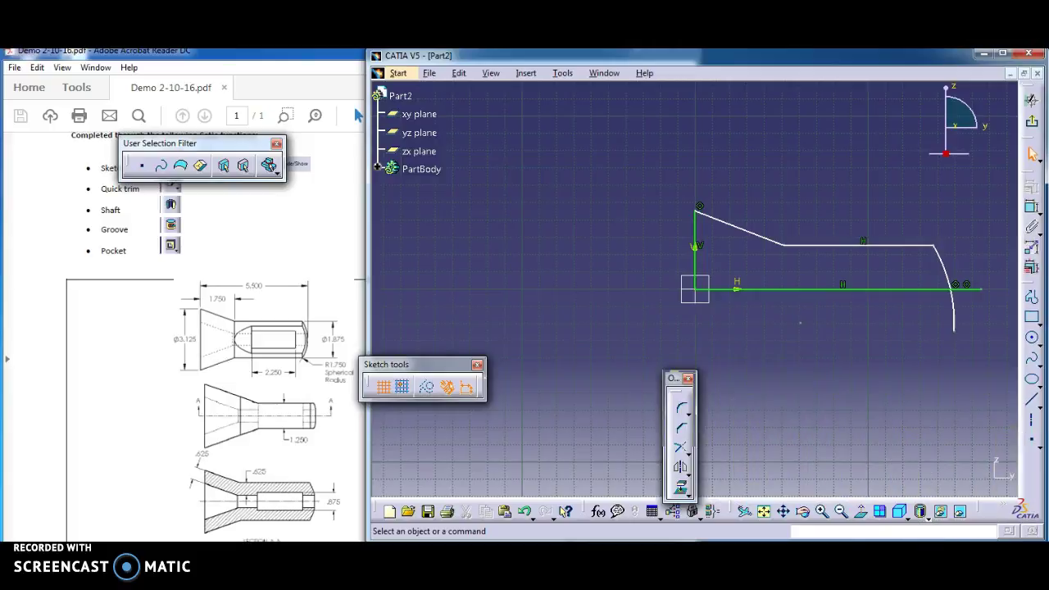
click(689, 454)
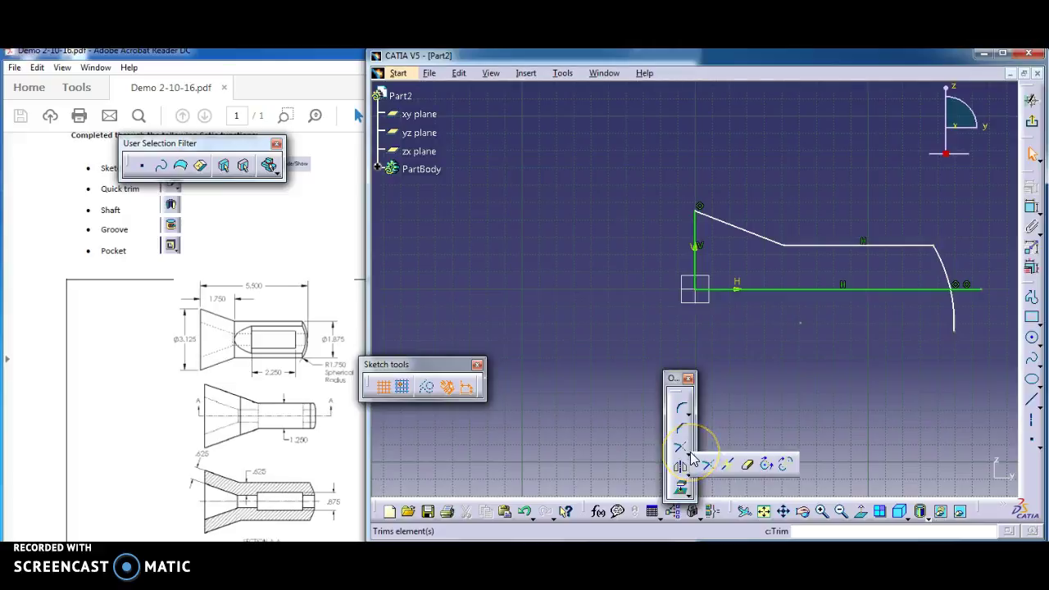
click(749, 470)
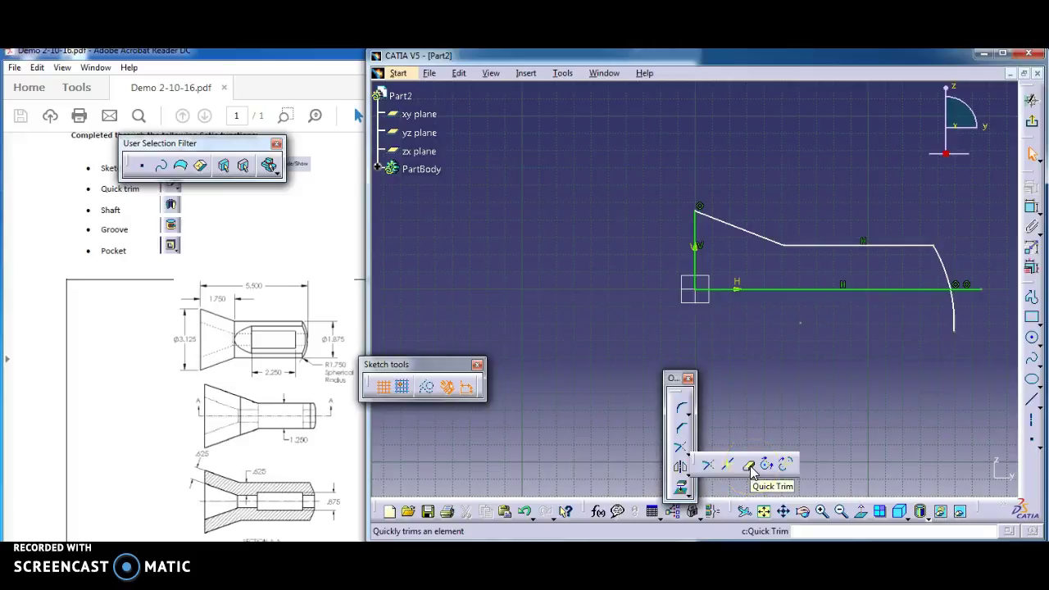
click(752, 472)
click(955, 315)
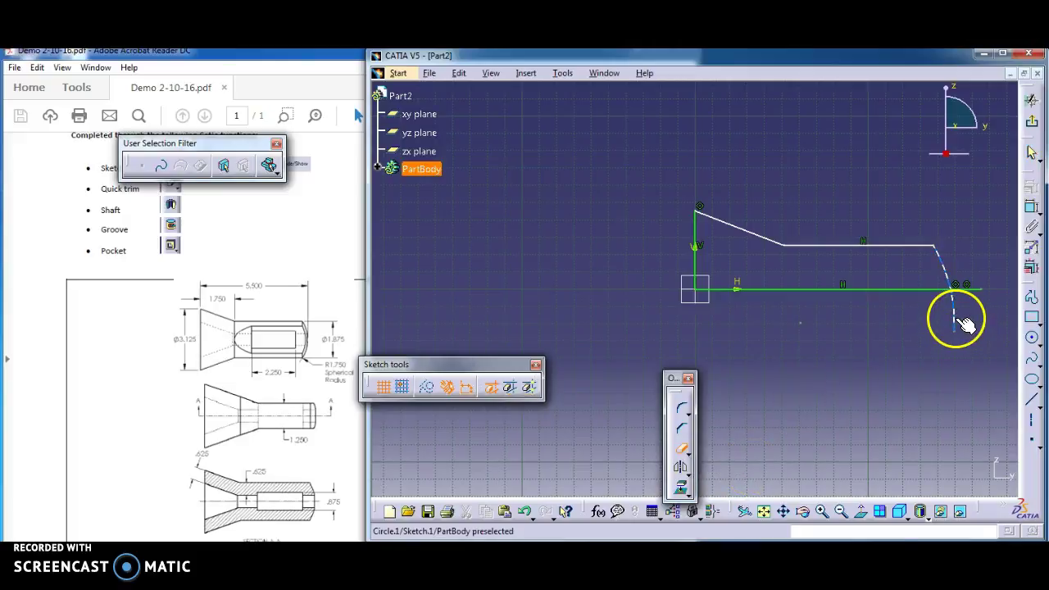
click(682, 446)
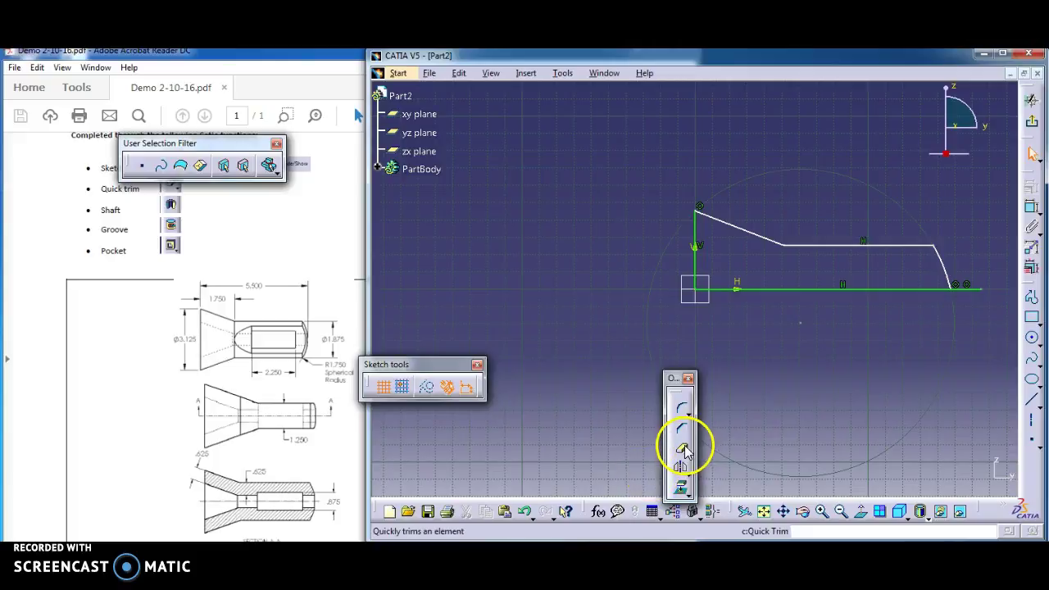
click(967, 286)
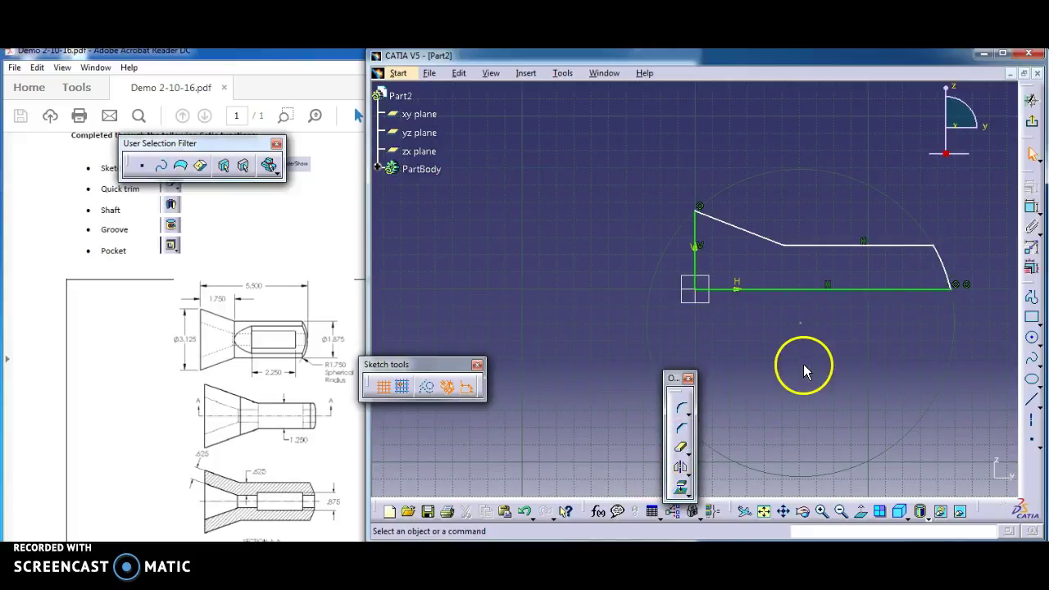
drag(683, 387, 1031, 461)
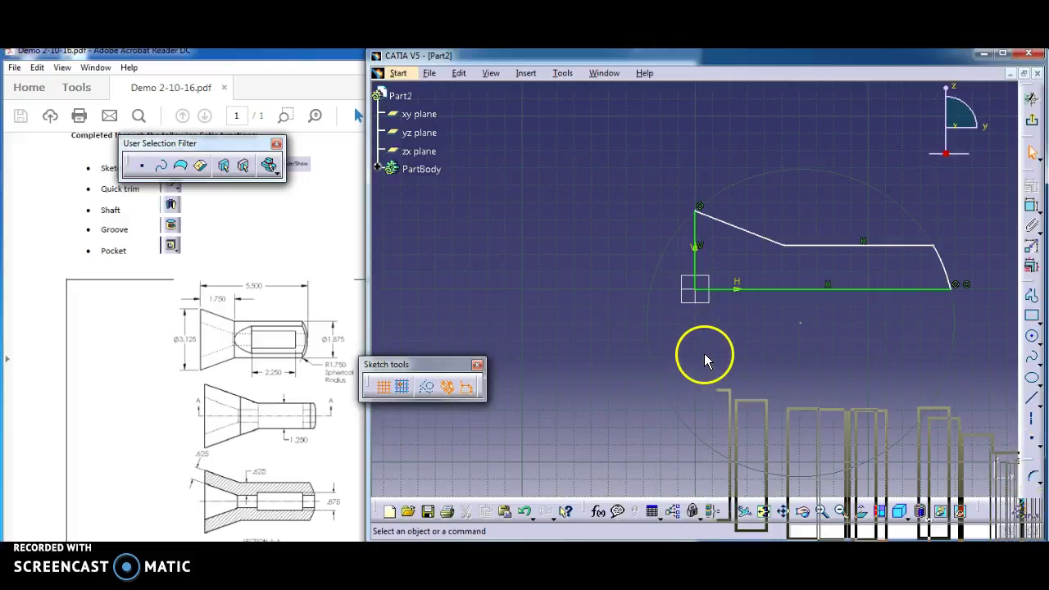
scroll(704, 355, up, 2)
scroll(704, 353, down, 1)
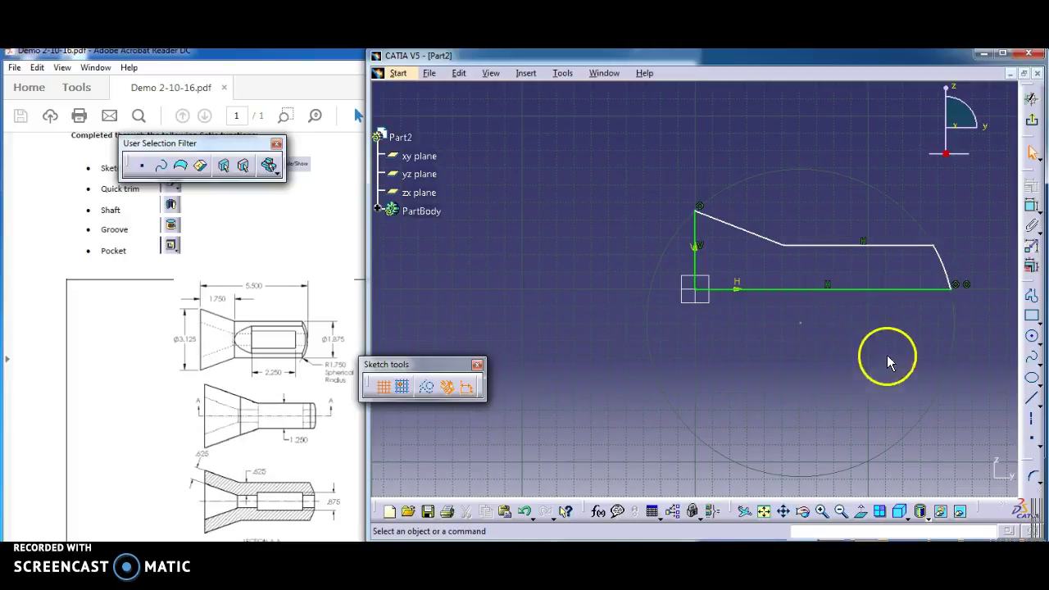
- Change the length unit in the program options to Inch (in)
click(1033, 207)
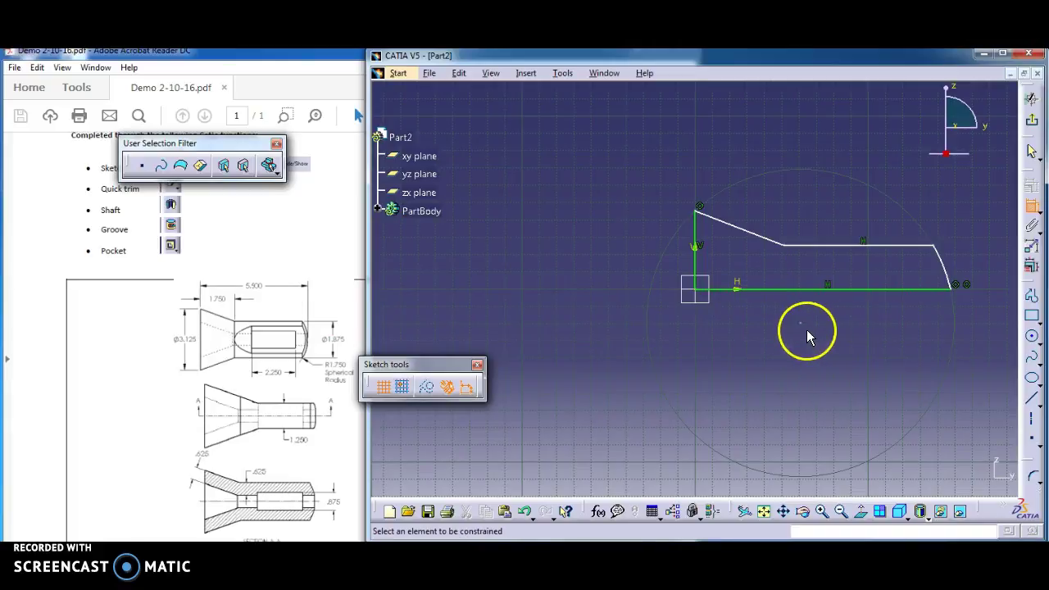
click(562, 73)
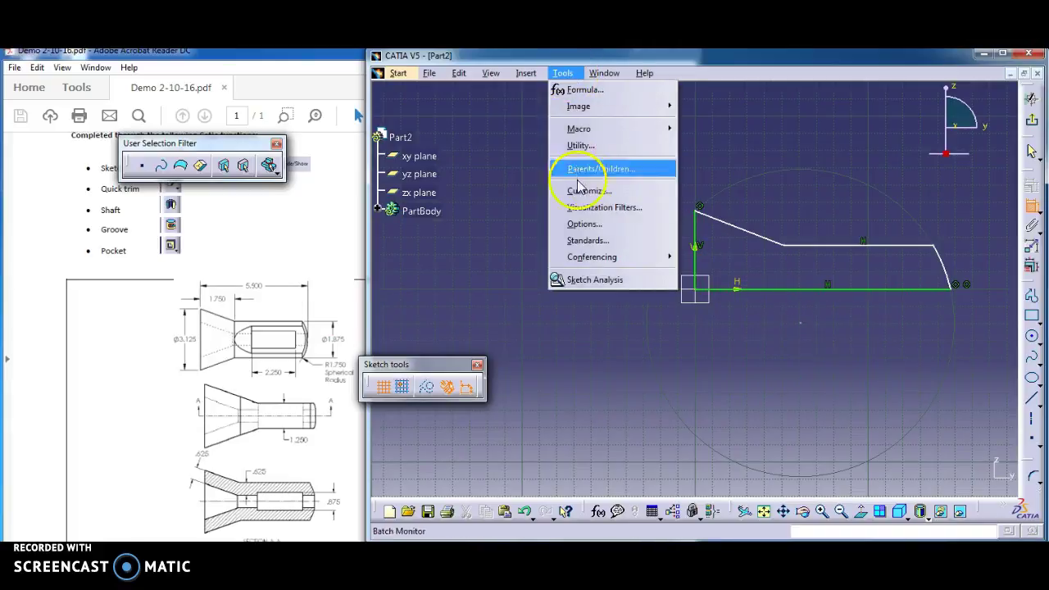
click(582, 224)
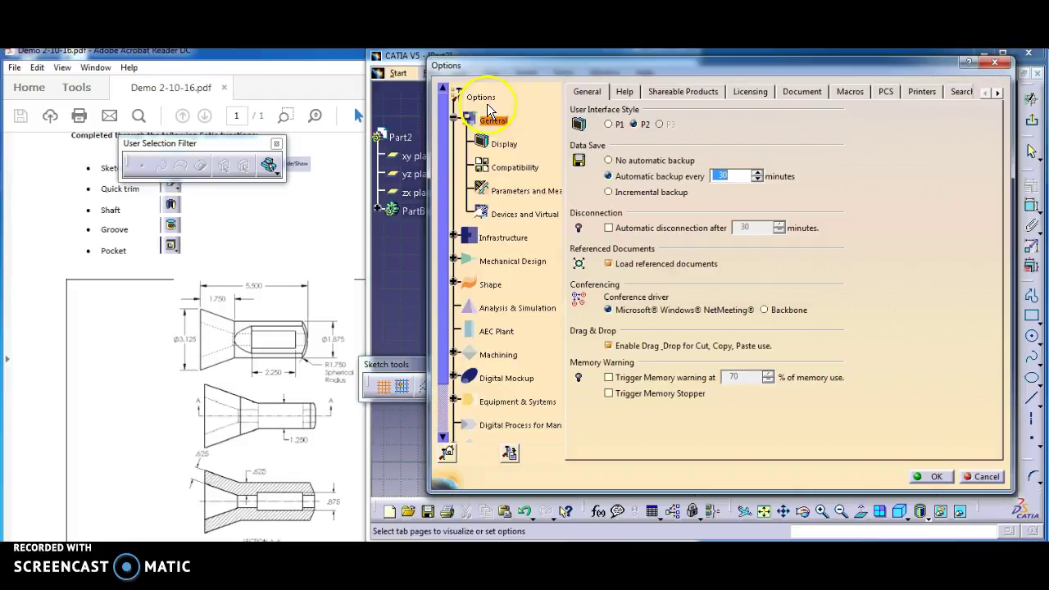
click(518, 194)
click(671, 92)
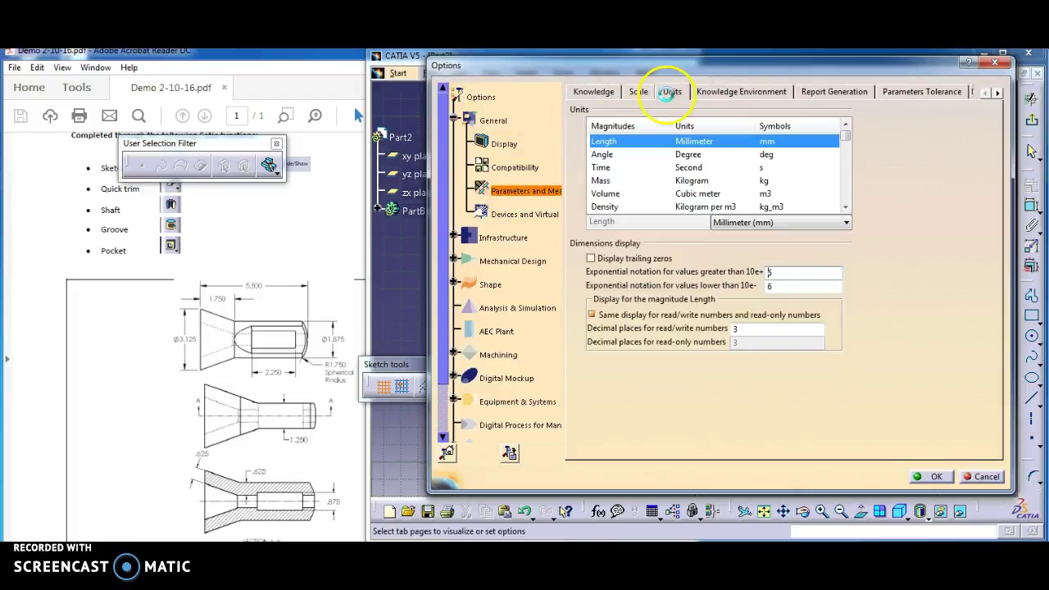
click(778, 223)
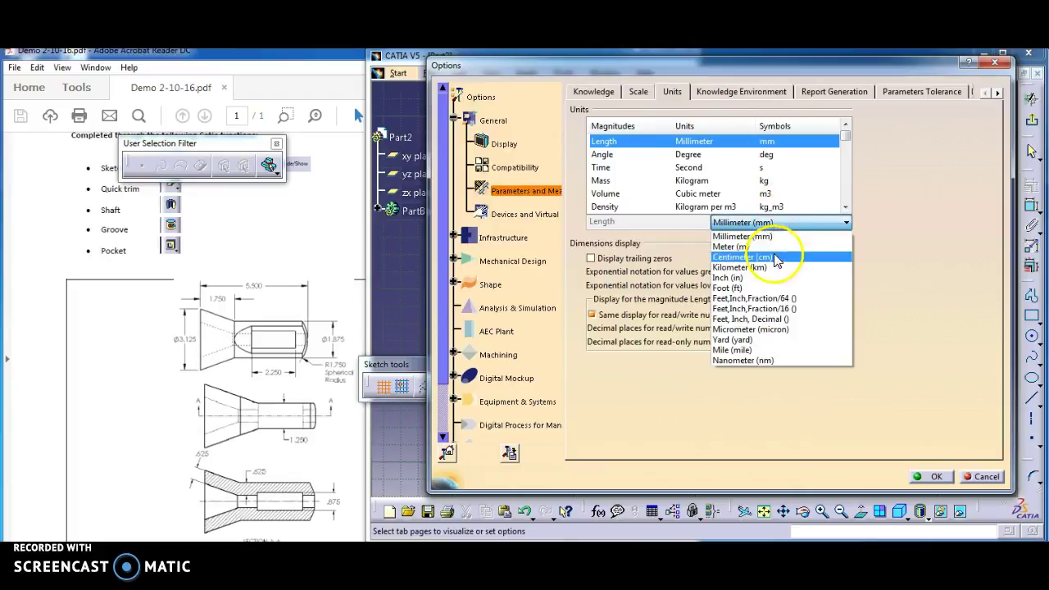
click(776, 278)
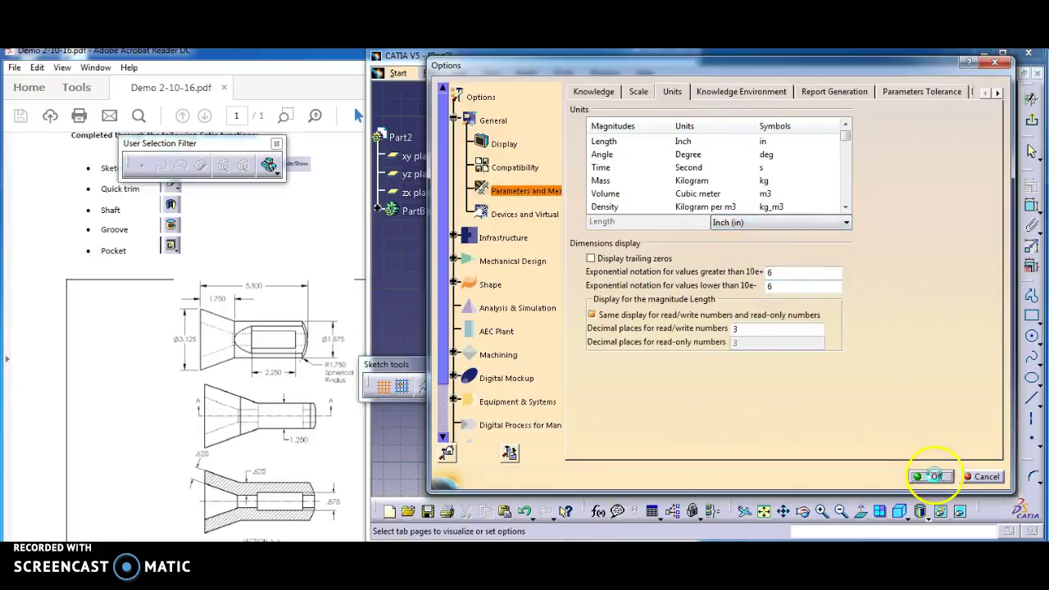
click(937, 477)
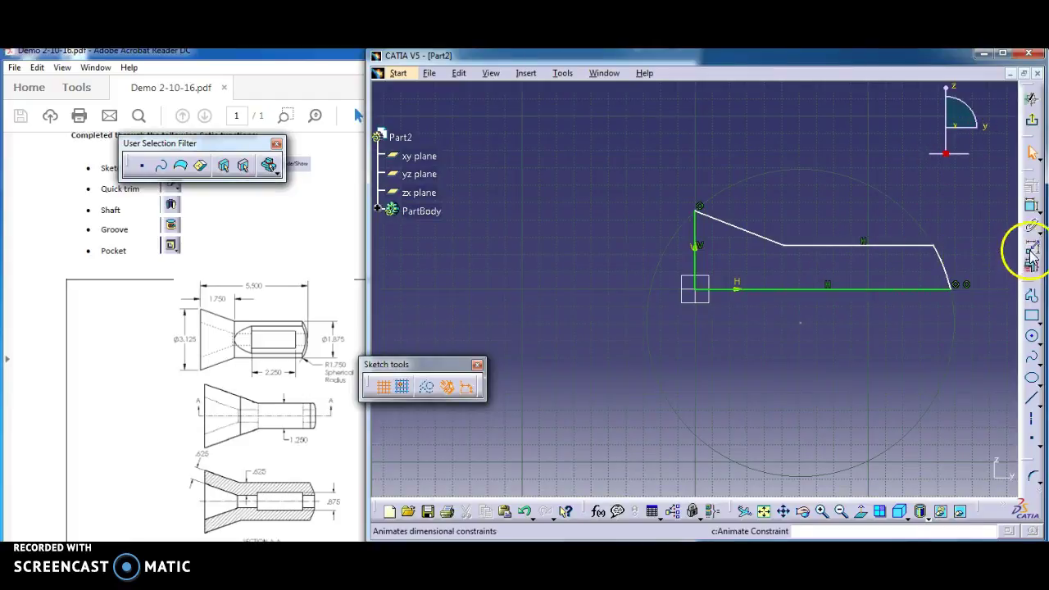
- Dimension the horizontal base line below the profile and set its length to 5.5 in
click(1034, 220)
click(863, 289)
click(849, 361)
double_click(847, 344)
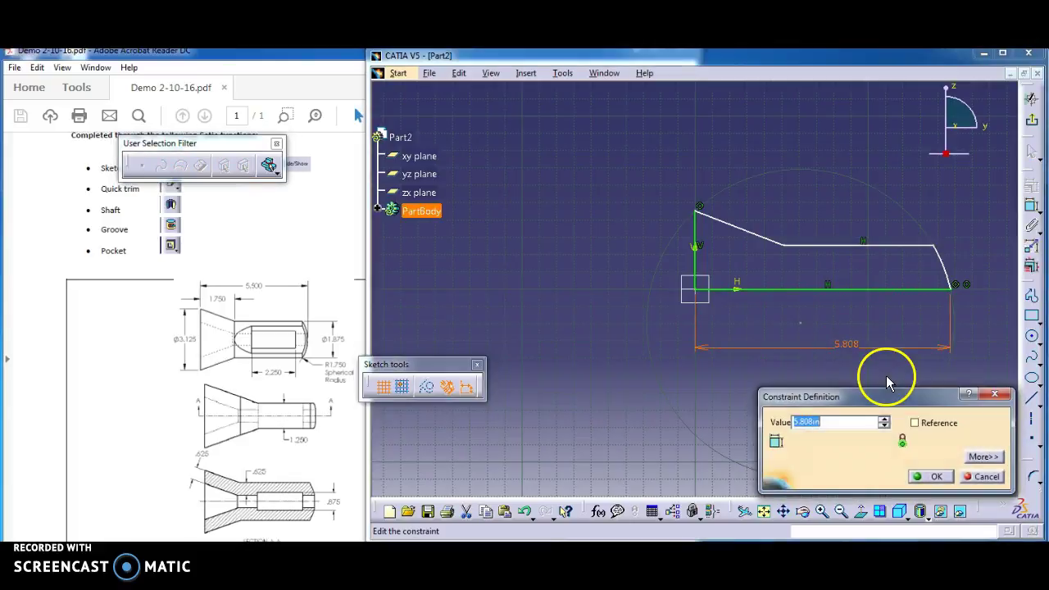
text(5.5)
key(Return)
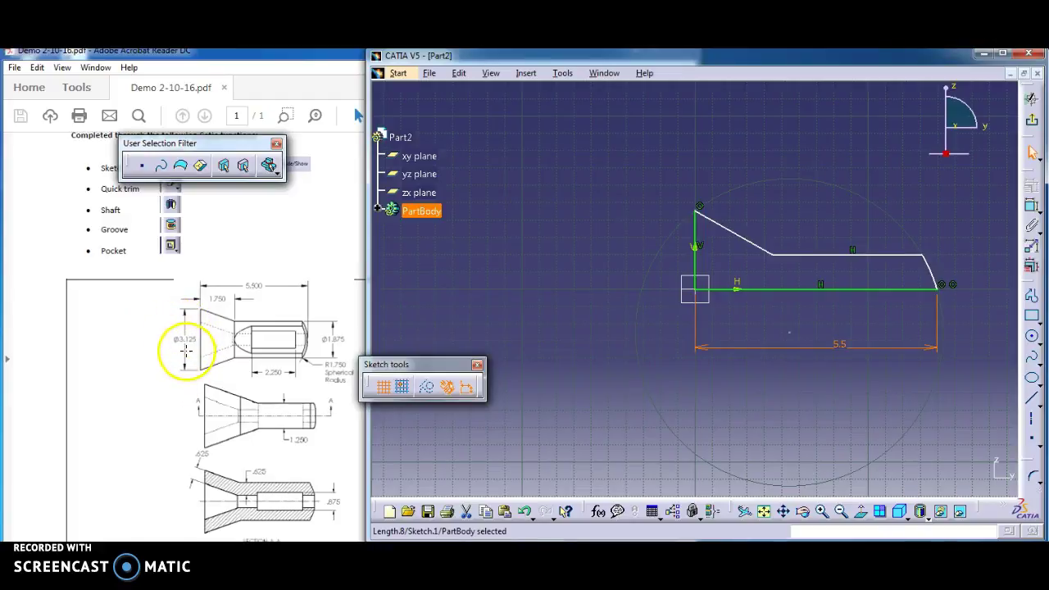
- Add a length constraint to the vertical line at the origin and set it to 3.125/2 in
click(696, 254)
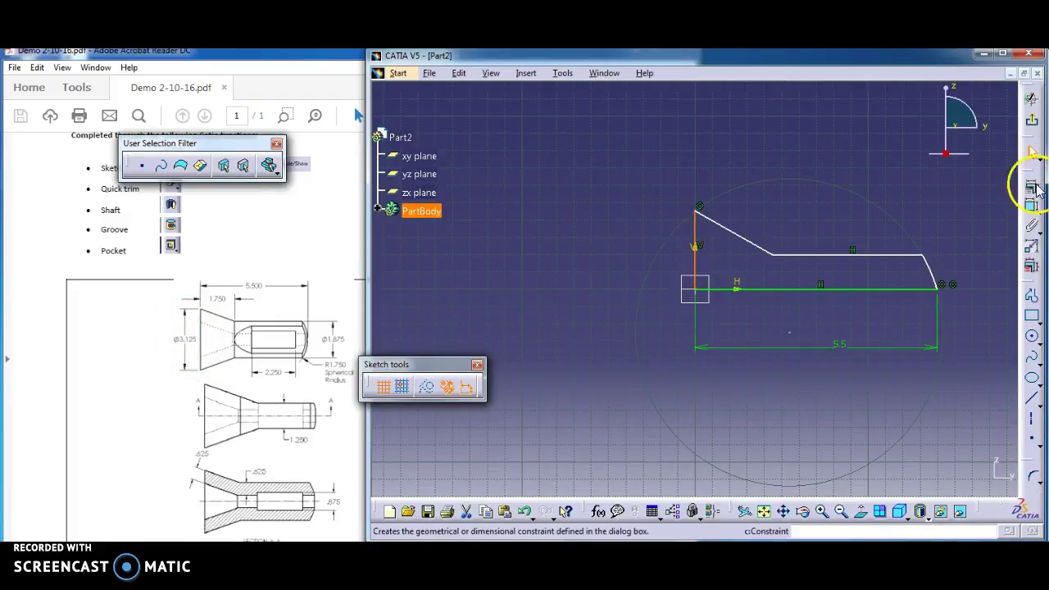
click(1031, 184)
click(842, 344)
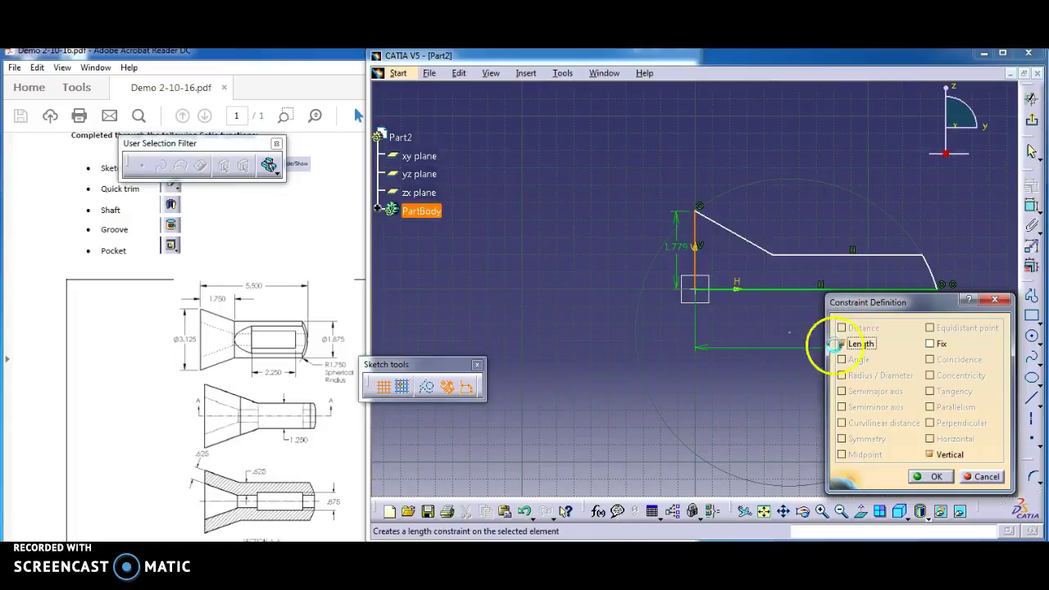
click(934, 478)
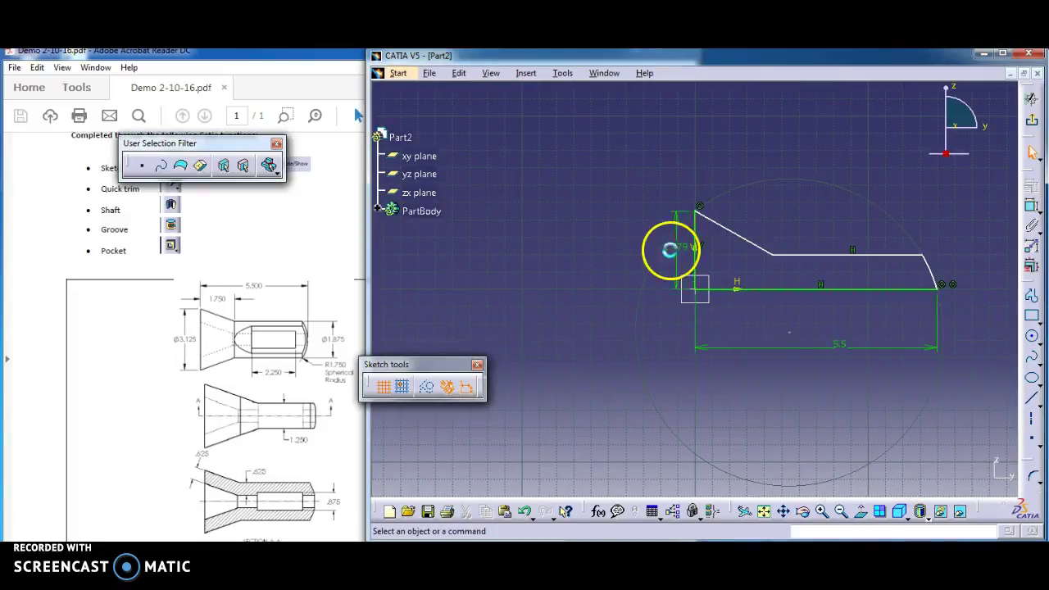
double_click(680, 250)
drag(885, 399, 763, 347)
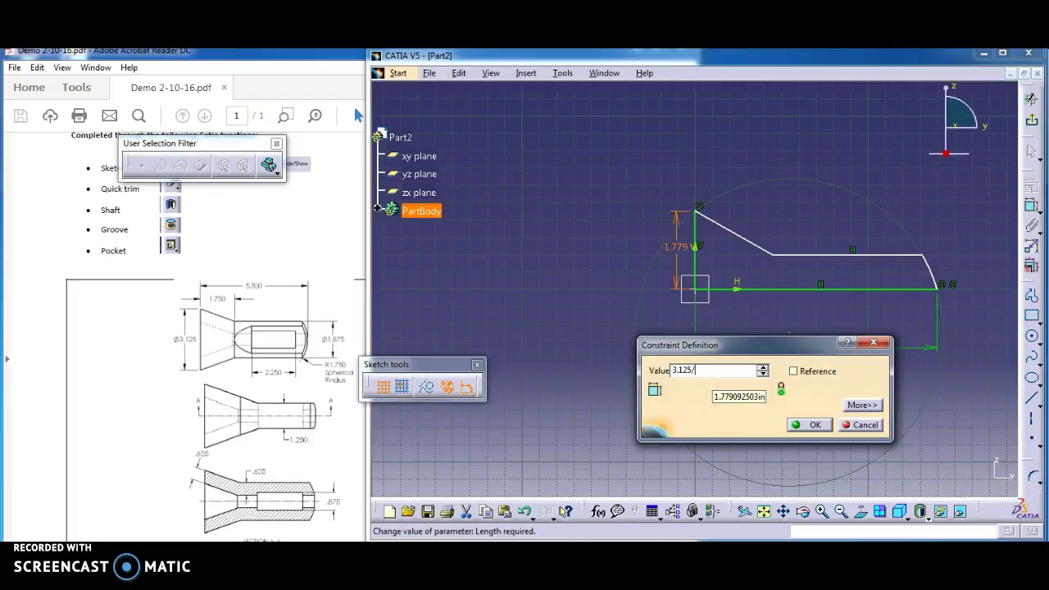
text(3.125/2)
key(Return)
click(740, 328)
click(811, 285)
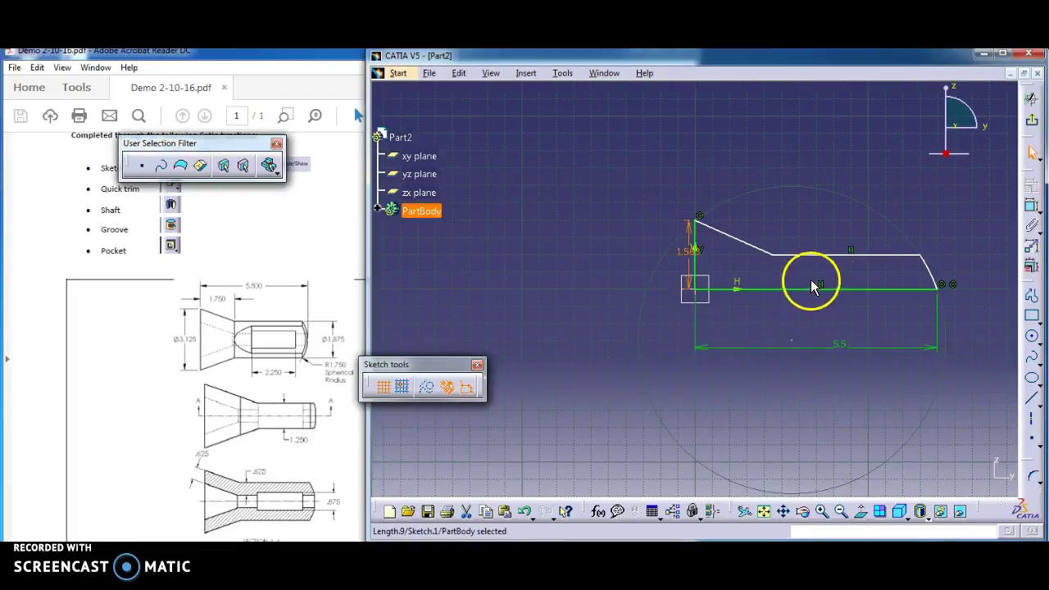
- Dimension the horizontal distance from the vertical line at the origin to the profile's neck corner and set it to 1.75 in
click(1030, 205)
click(694, 264)
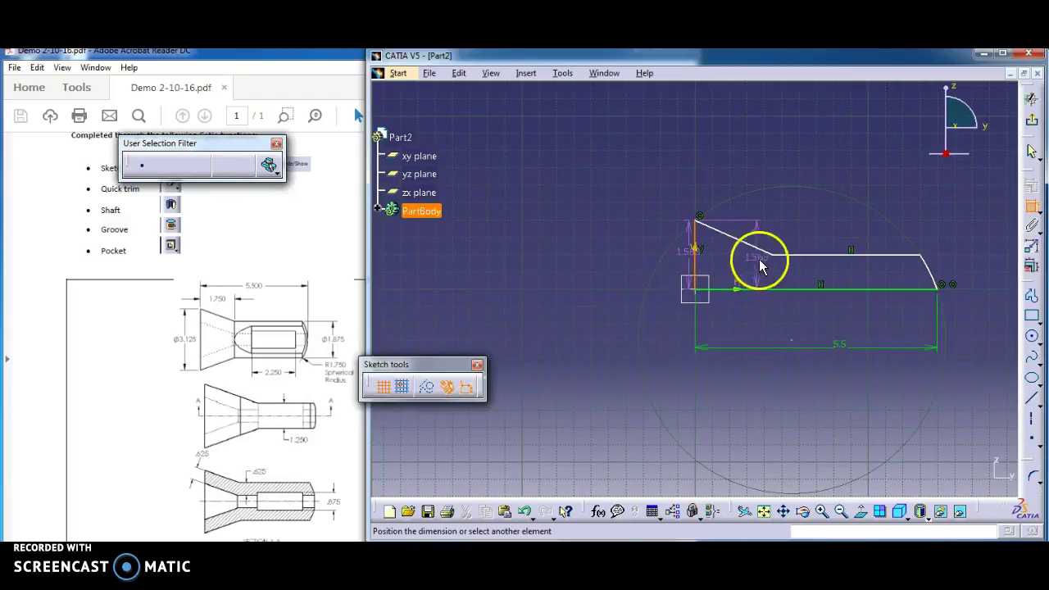
click(740, 185)
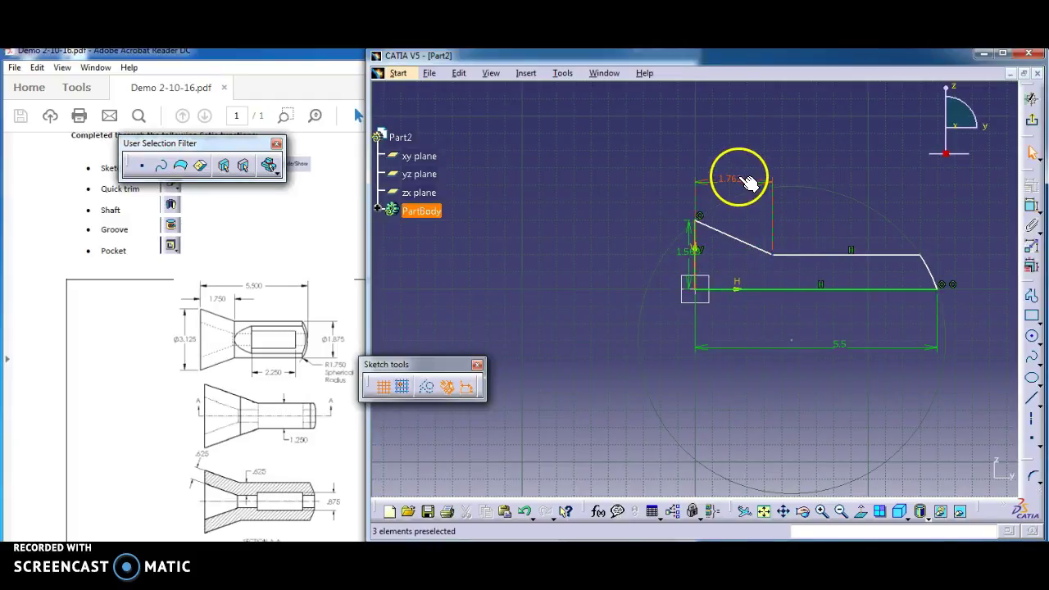
double_click(737, 176)
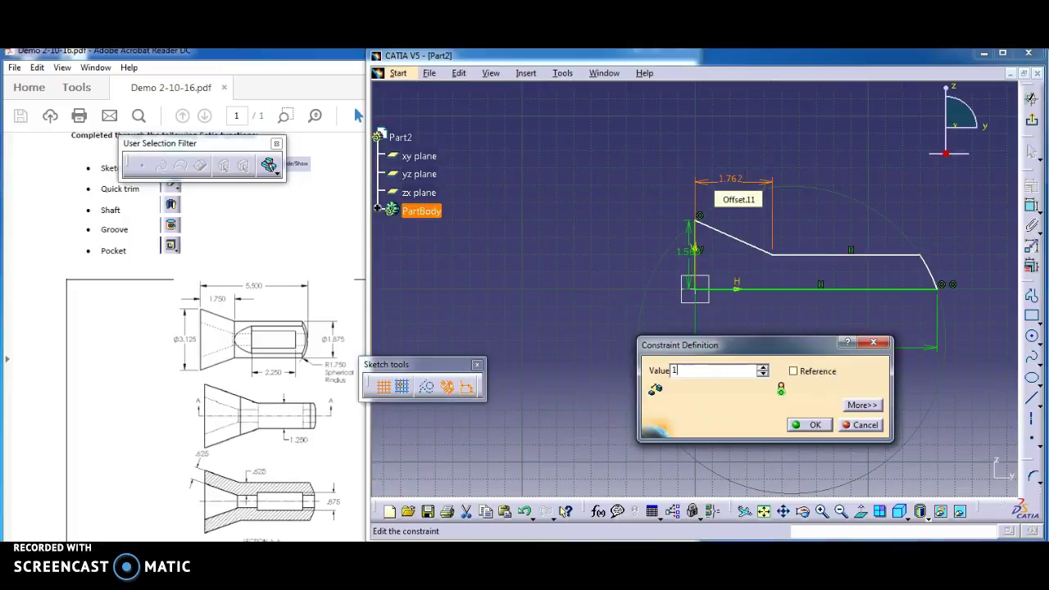
key(Return)
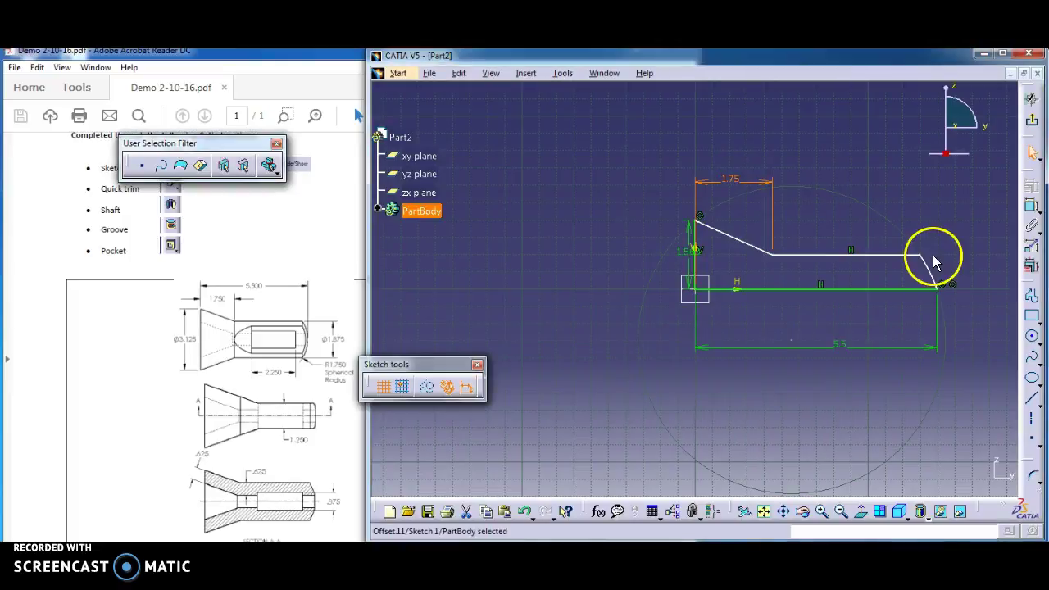
- Dimension the distance between the base line and the upper horizontal line and set it to 1.875/2 in
click(1026, 219)
click(891, 287)
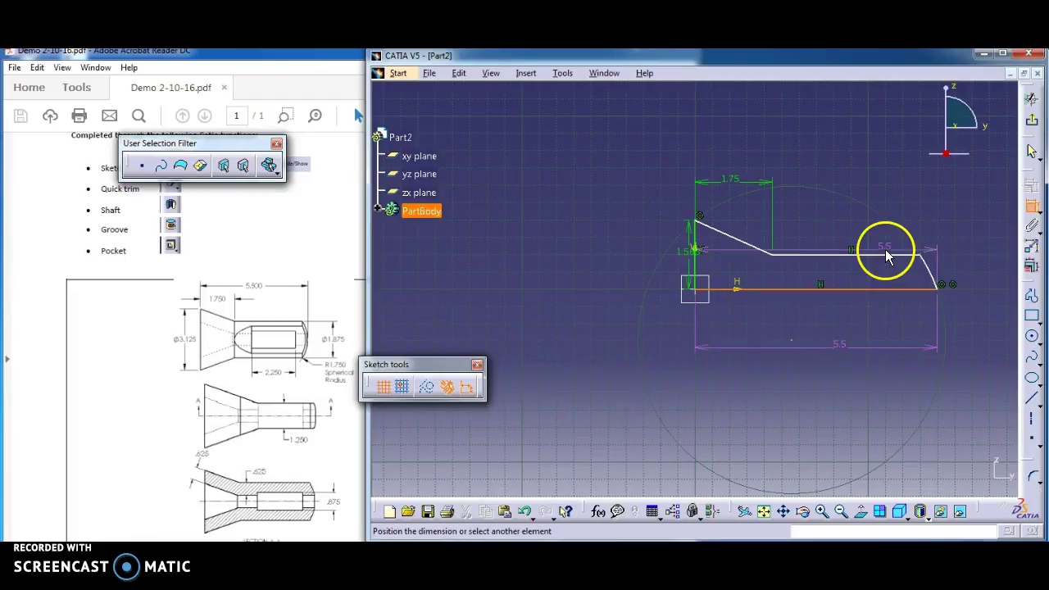
click(889, 255)
click(977, 273)
double_click(978, 270)
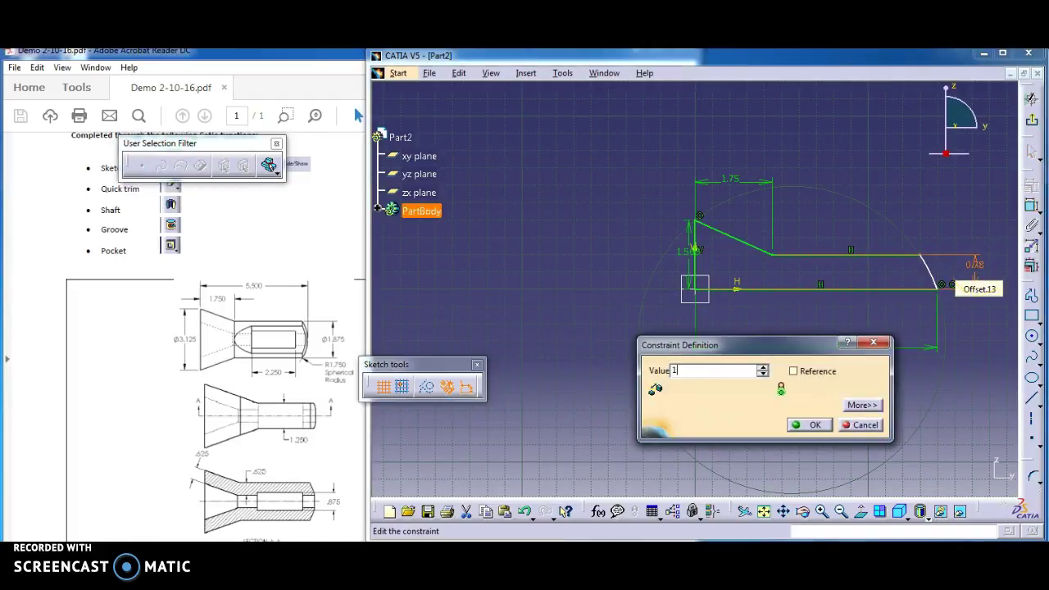
text(1.875/2)
key(Return)
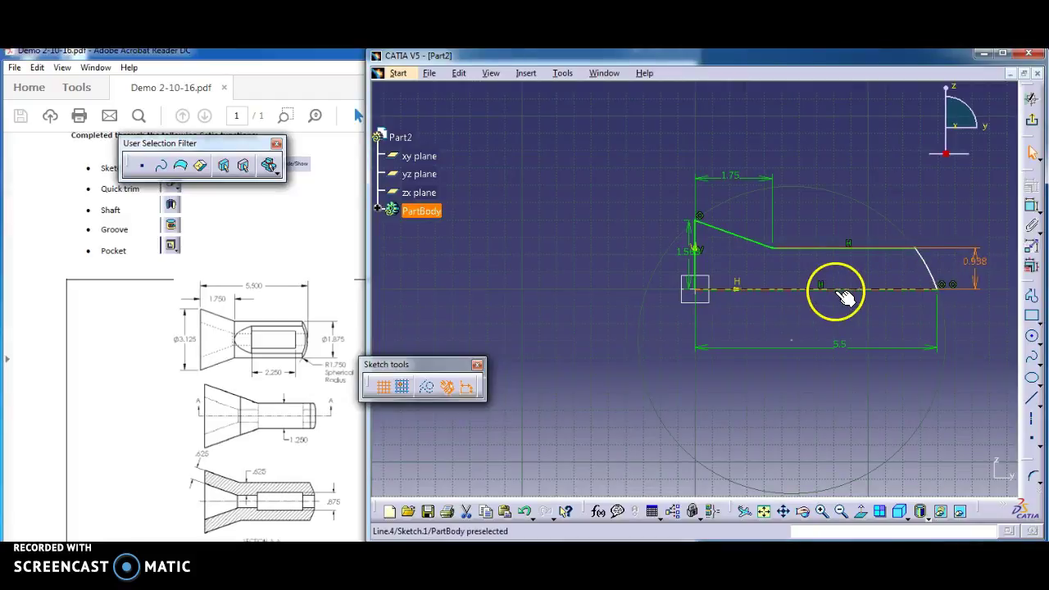
- Add a Coincidence constraint between the end arc's centre point and the horizontal base line
click(793, 340)
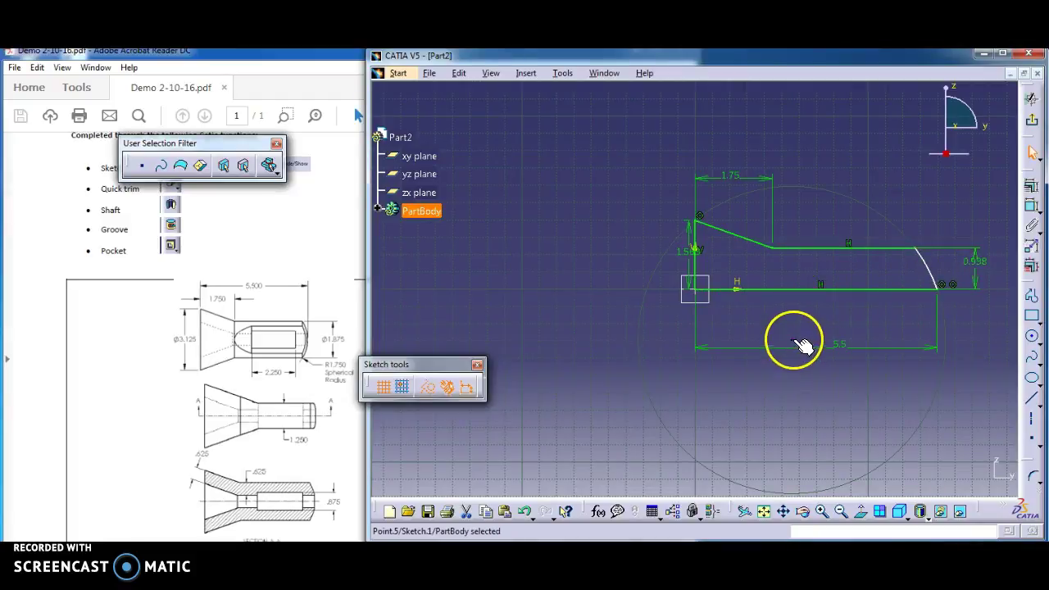
ctrl+click(879, 289)
click(1030, 191)
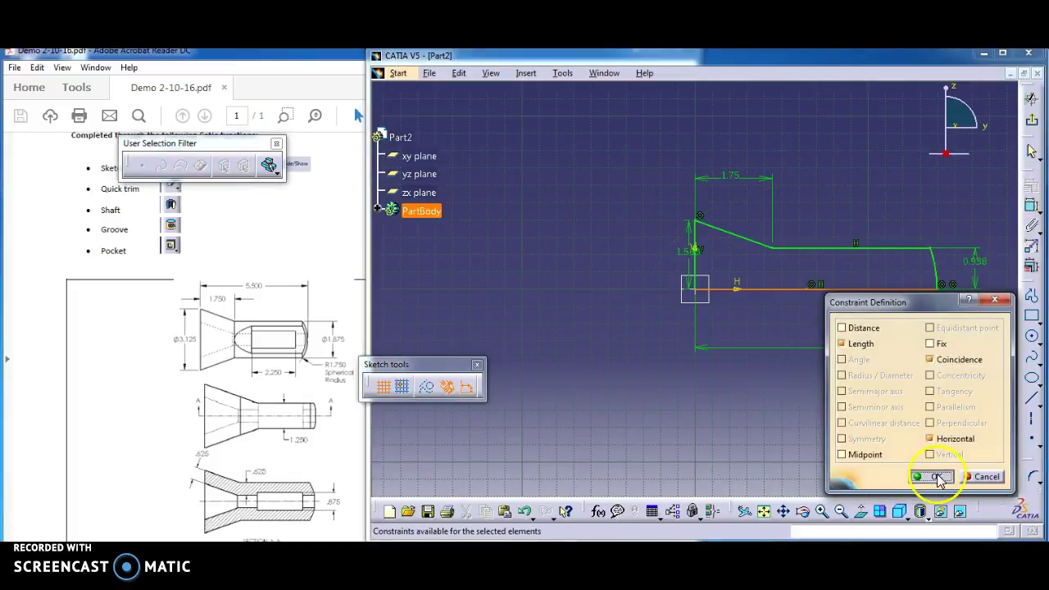
click(933, 476)
- Constrain the radius of the arc at the profile's end to 1.75 in
click(936, 267)
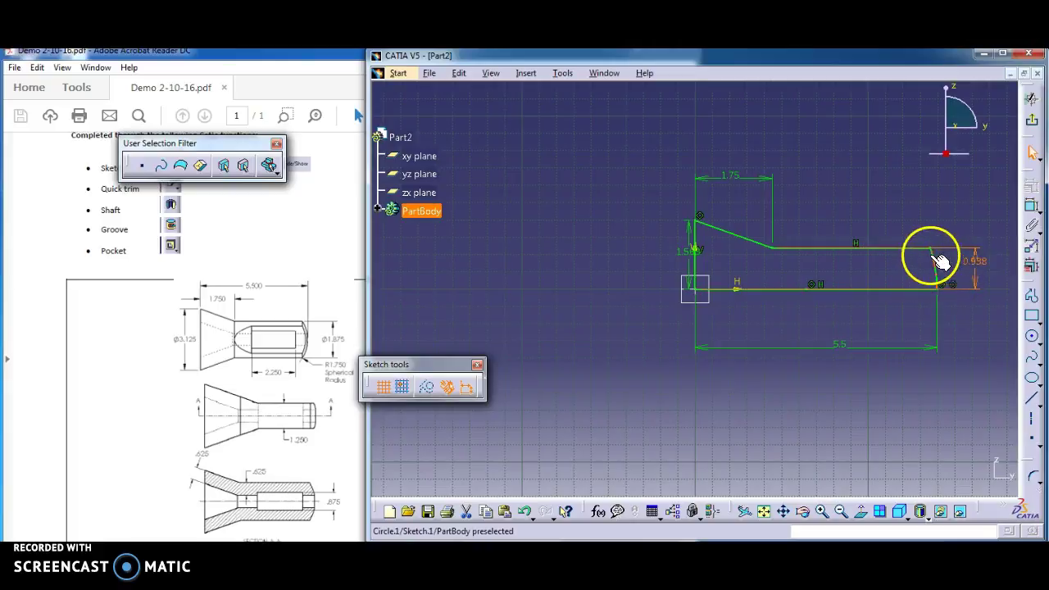
click(952, 296)
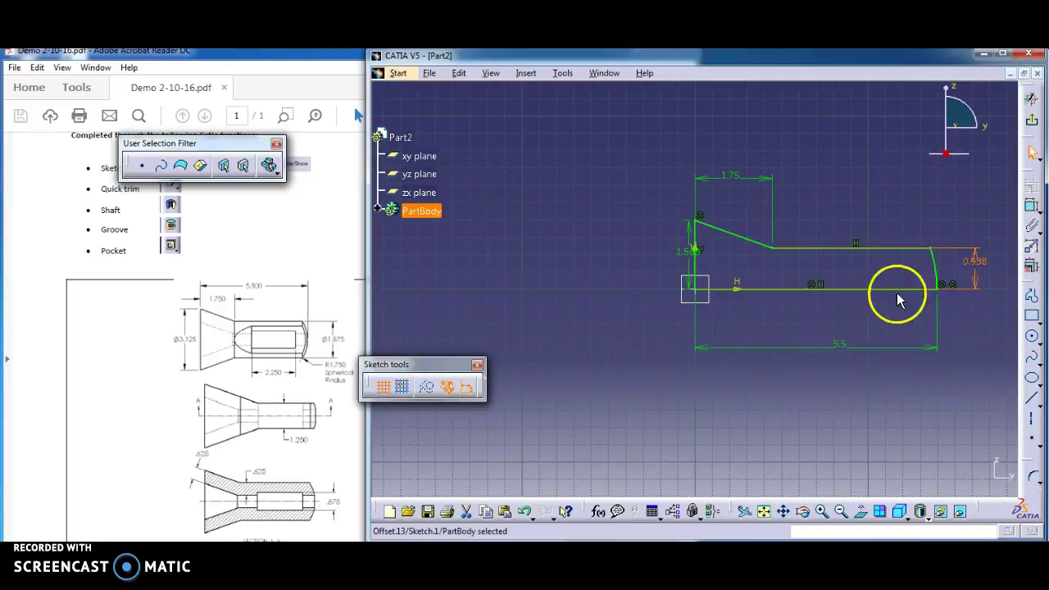
mouse_move(934, 262)
mouse_down()
mouse_move(892, 281)
mouse_move(927, 266)
mouse_up()
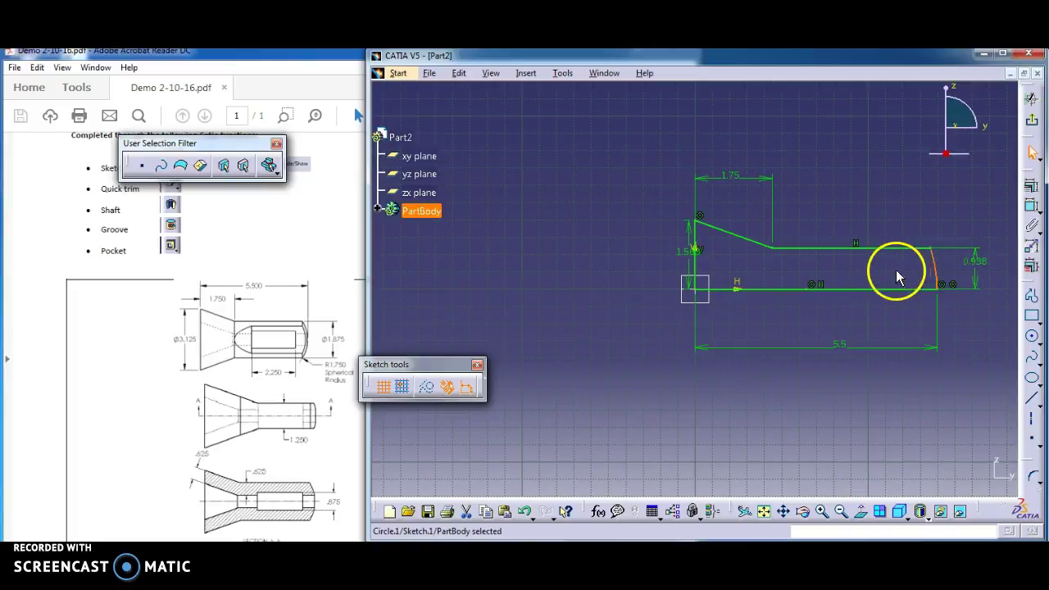
click(904, 272)
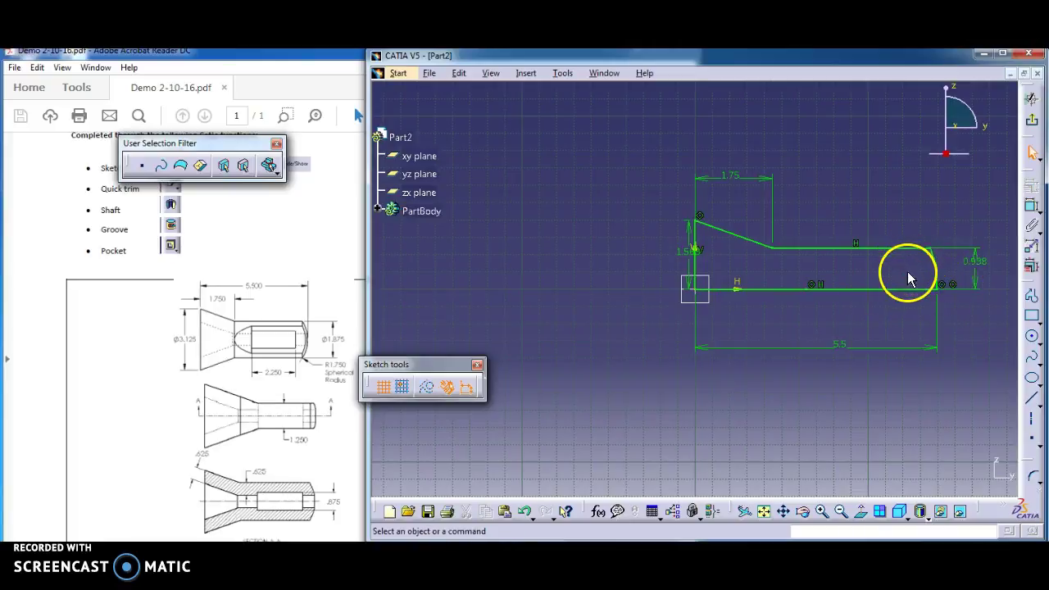
click(969, 330)
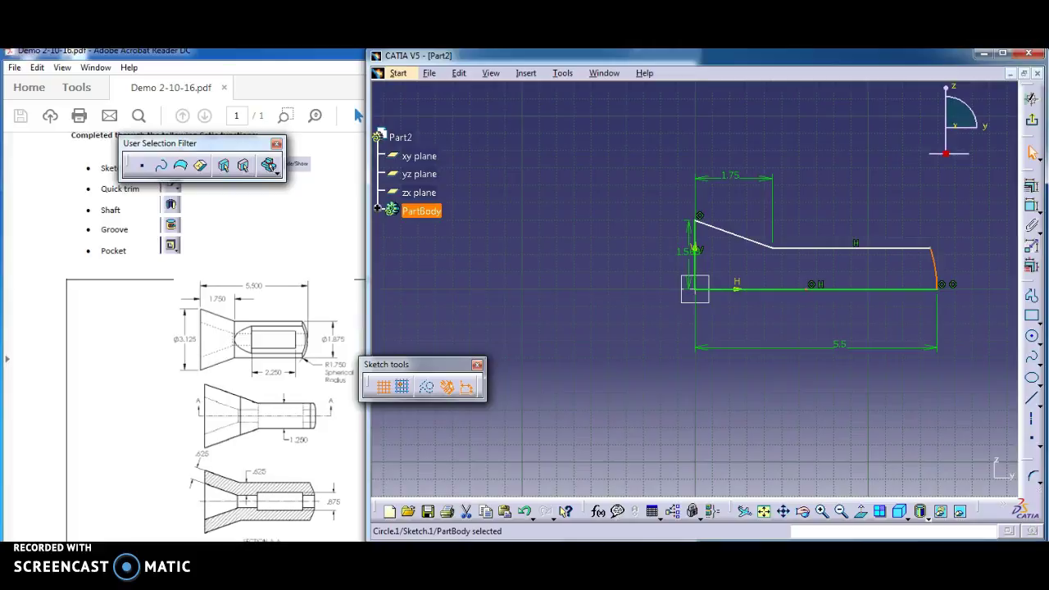
click(749, 406)
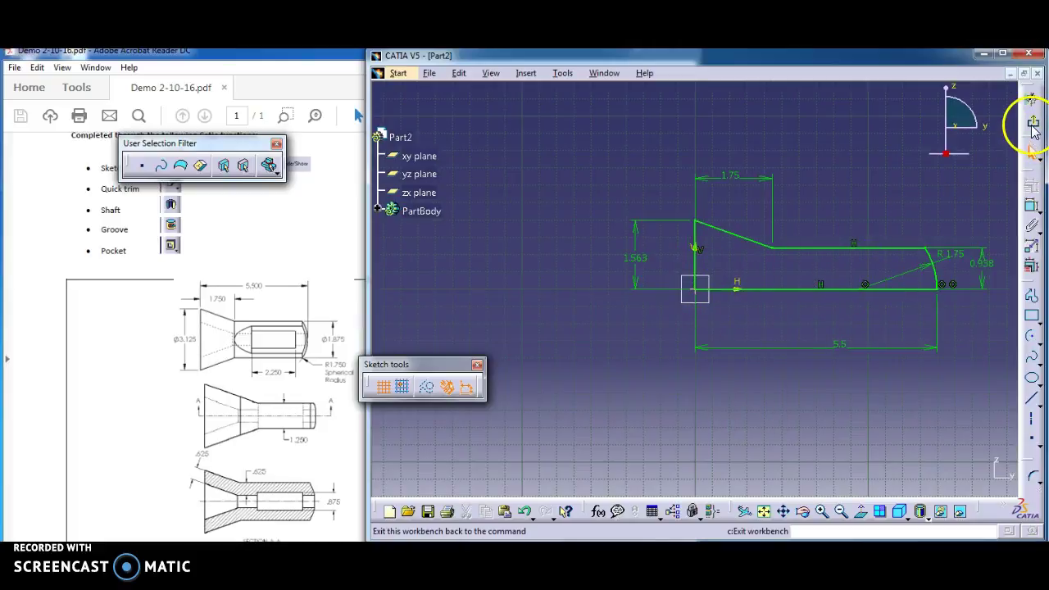
- Exit the sketch and revolve the profile 360 degrees about its horizontal base line with the Shaft command
click(1031, 123)
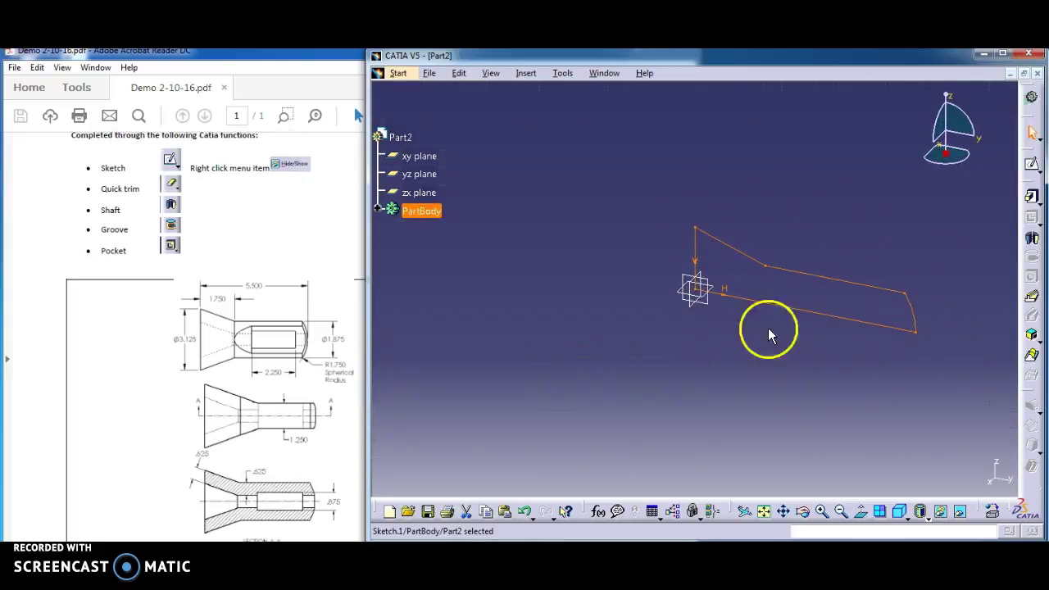
click(1034, 239)
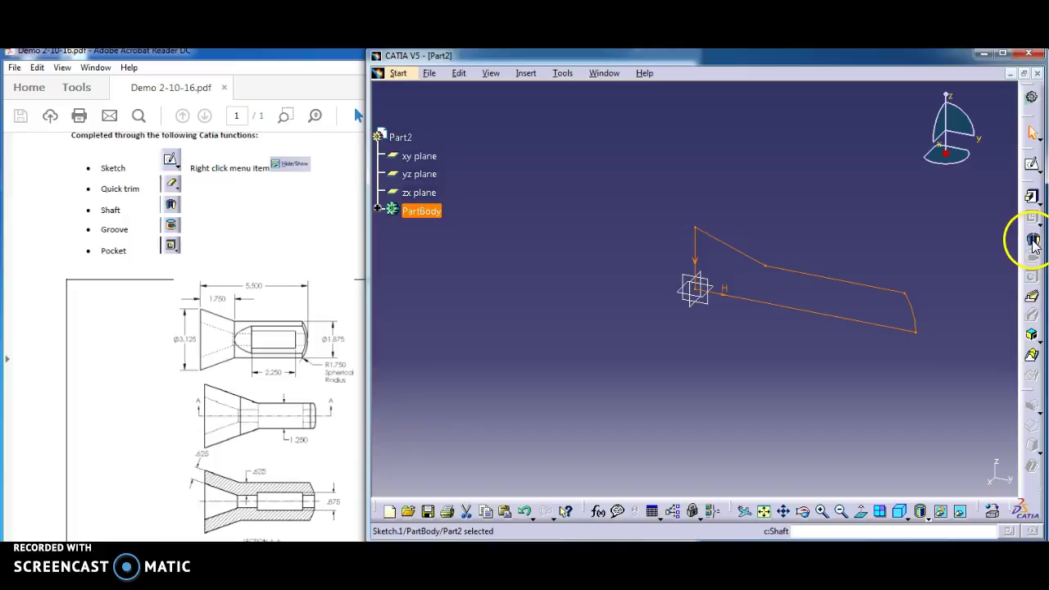
click(1034, 239)
drag(675, 211, 549, 151)
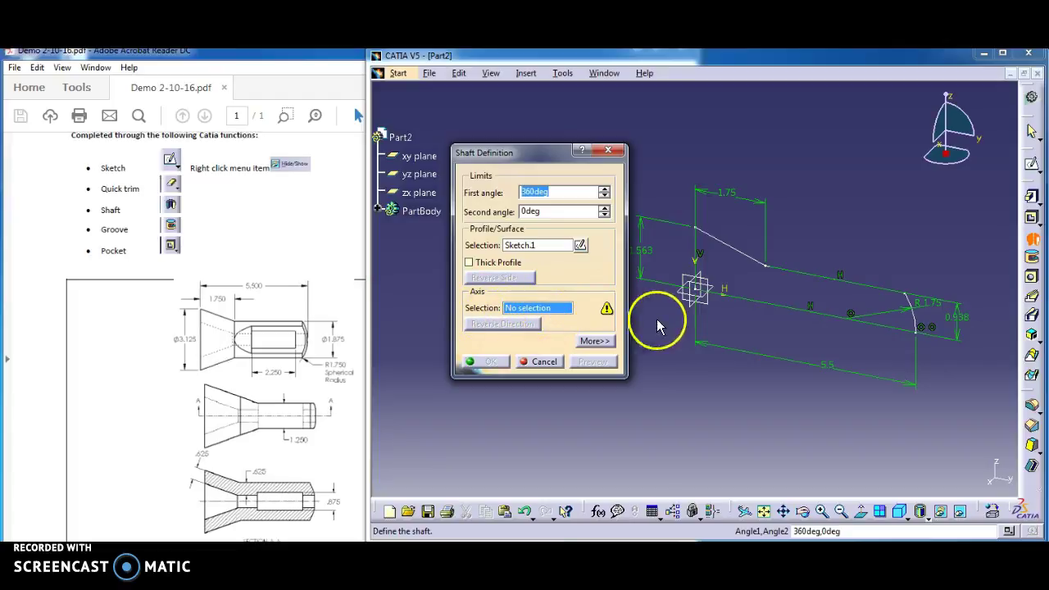
click(756, 305)
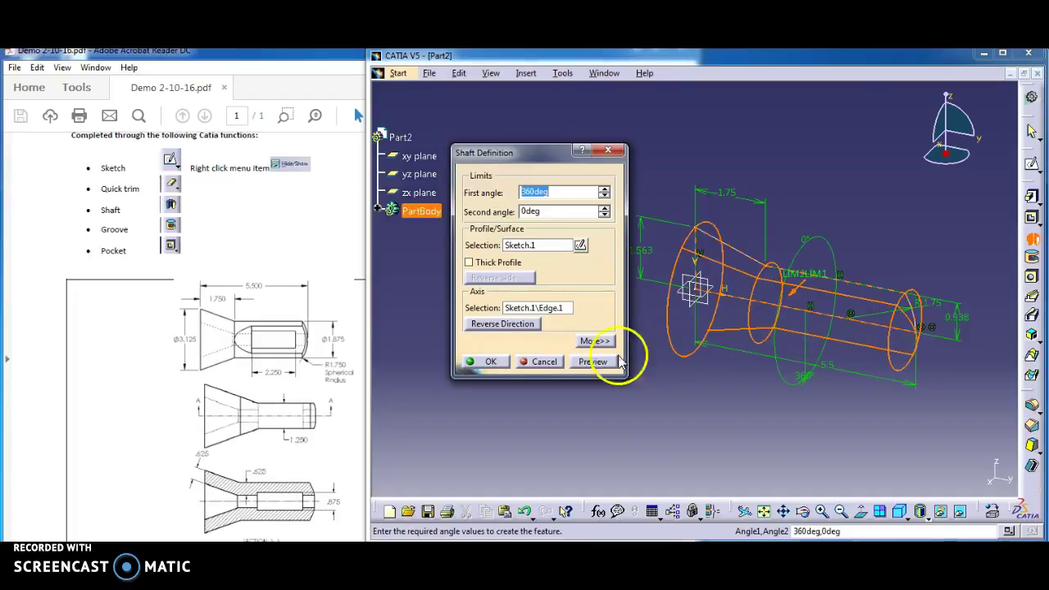
click(490, 361)
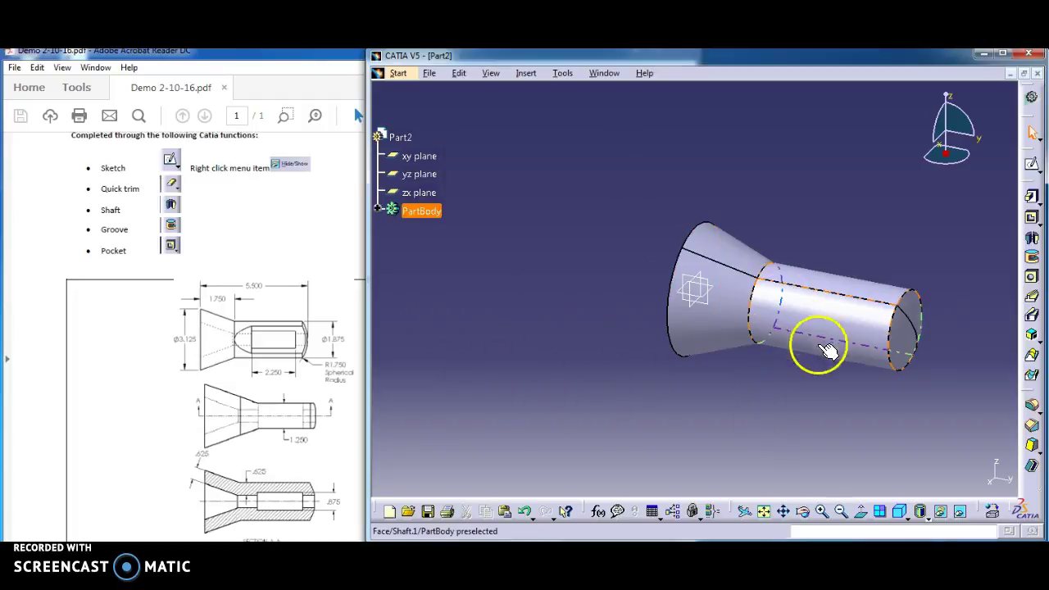
- Show the hidden Sketch.1 under the shaft feature
middle_drag(809, 297, 820, 250)
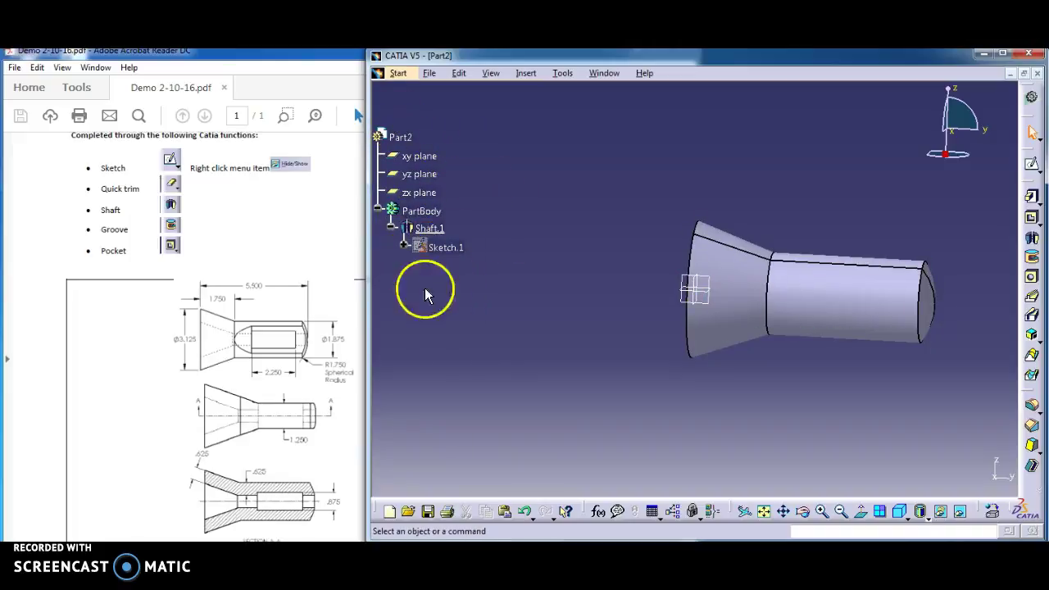
right_click(461, 255)
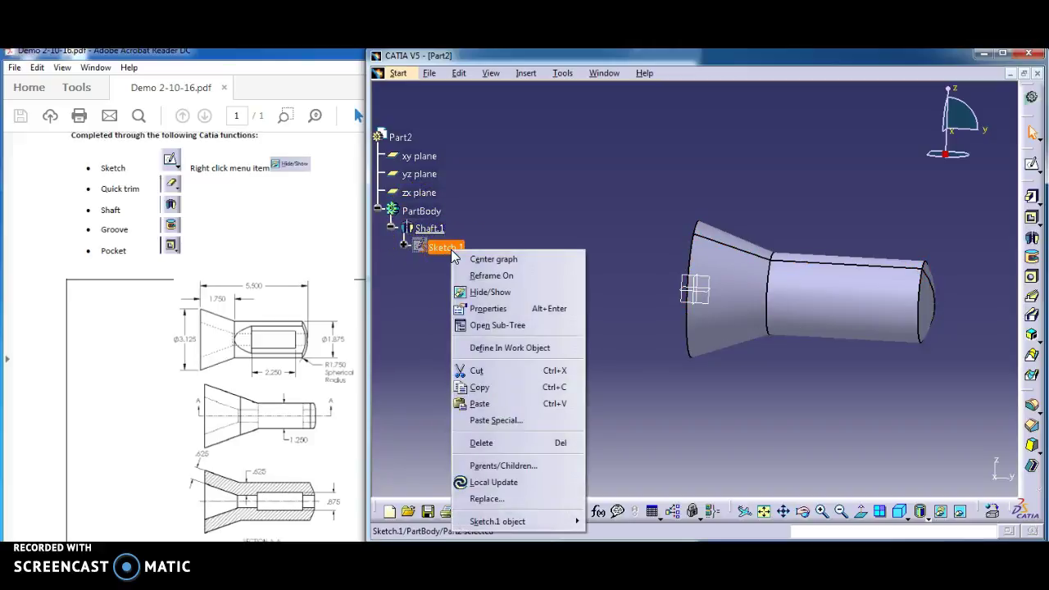
click(513, 294)
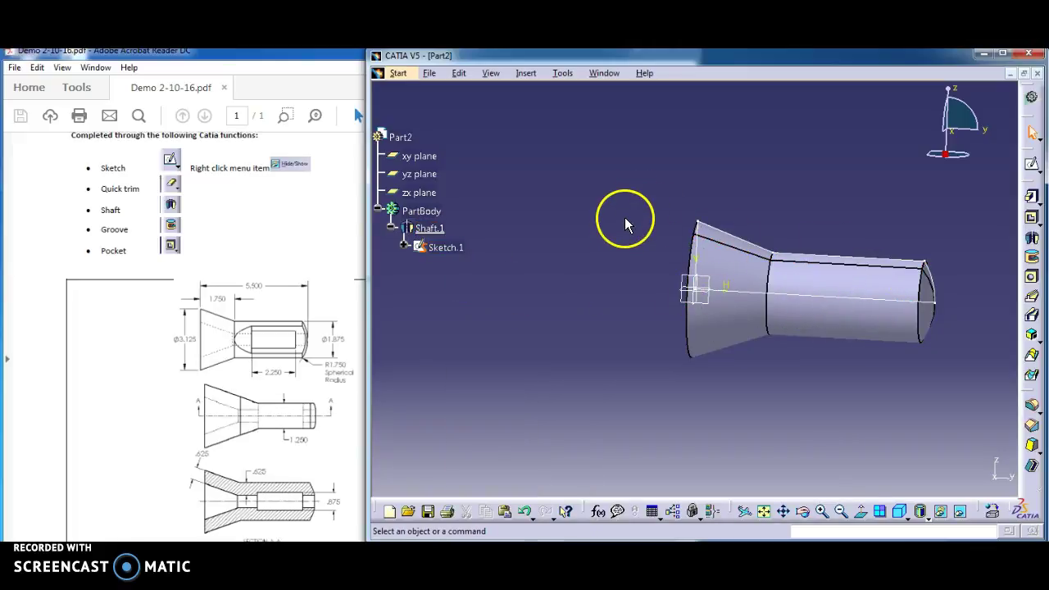
- On the yz plane, sketch a closed inner half-profile from the origin with a sloped line, a horizontal line and an end at about H 6.03 in
click(1031, 164)
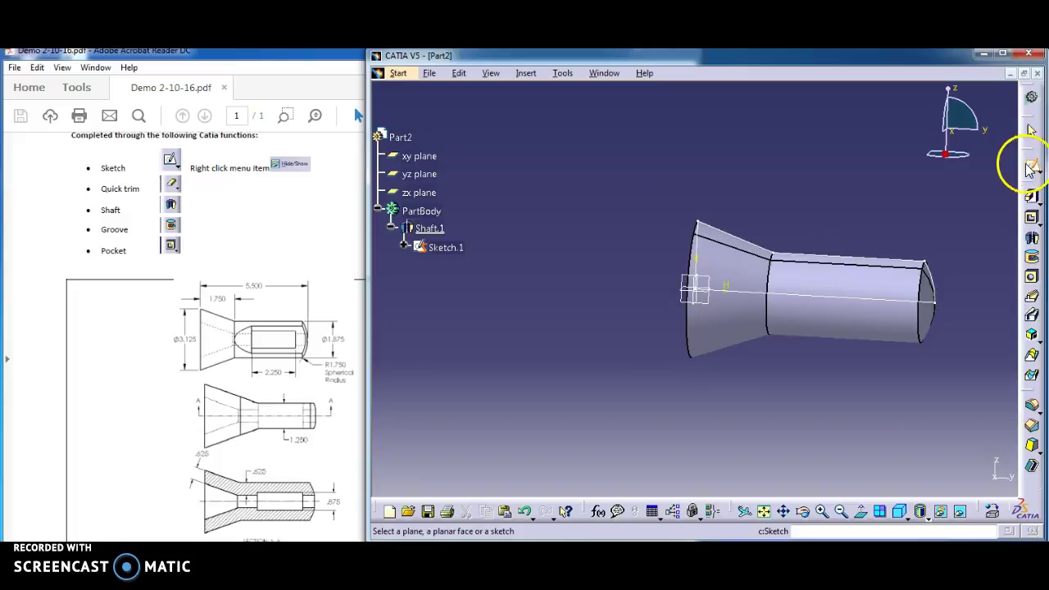
click(692, 283)
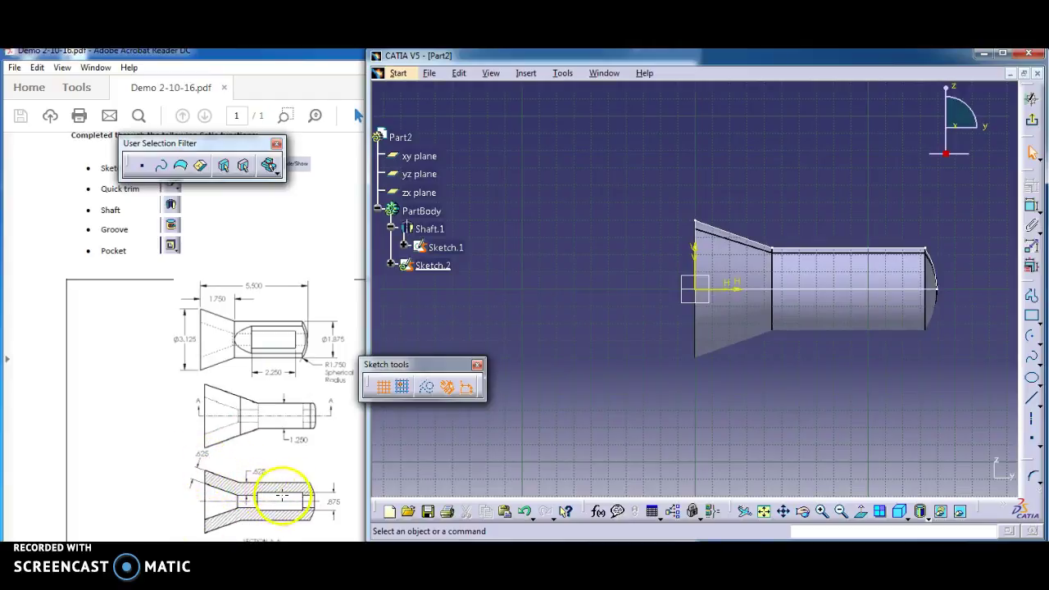
click(1032, 297)
click(696, 283)
click(697, 240)
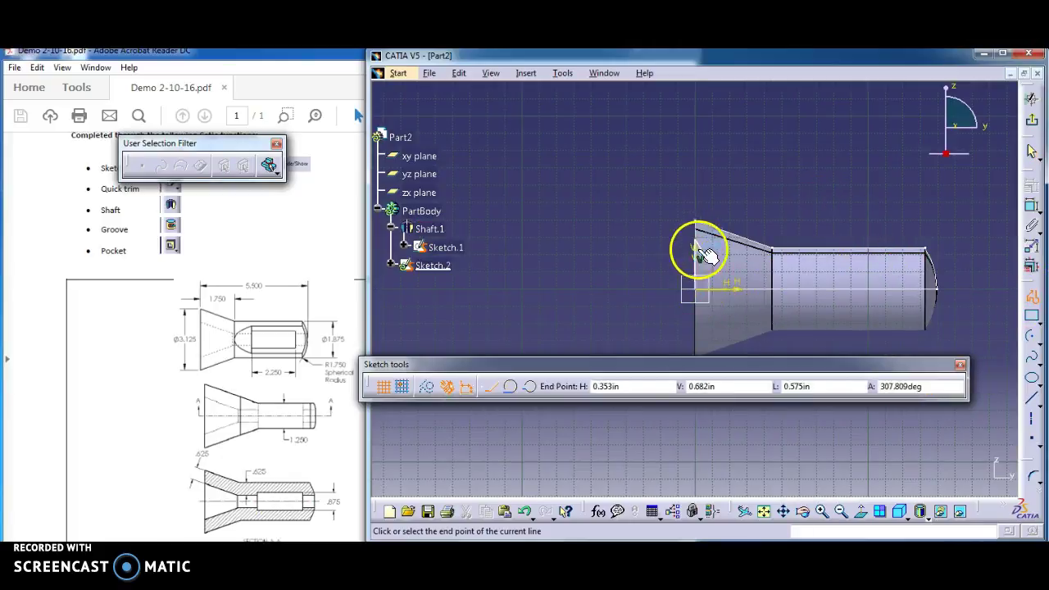
click(774, 269)
click(959, 270)
click(964, 287)
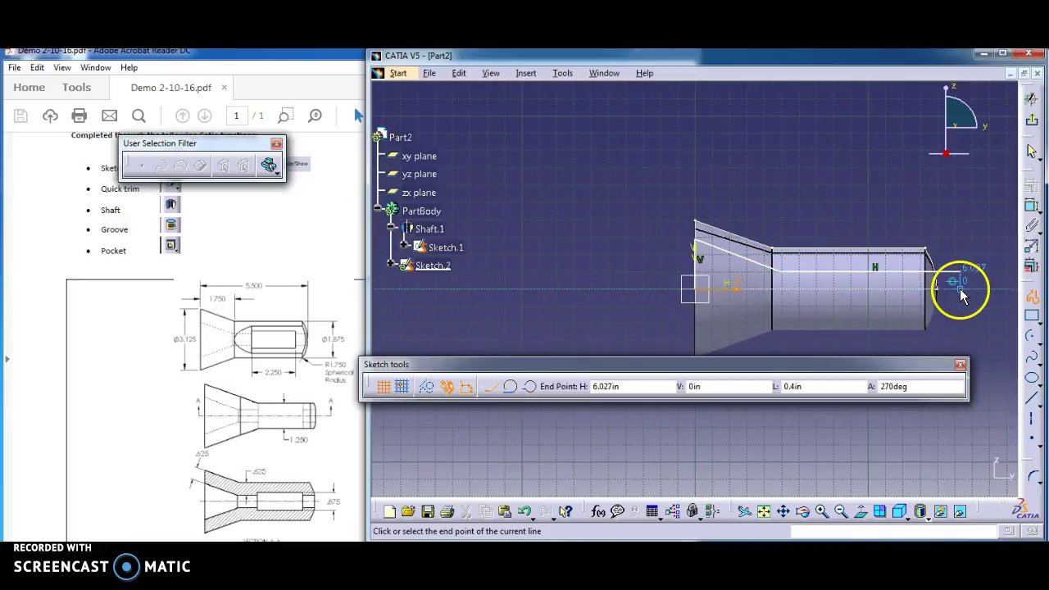
click(703, 292)
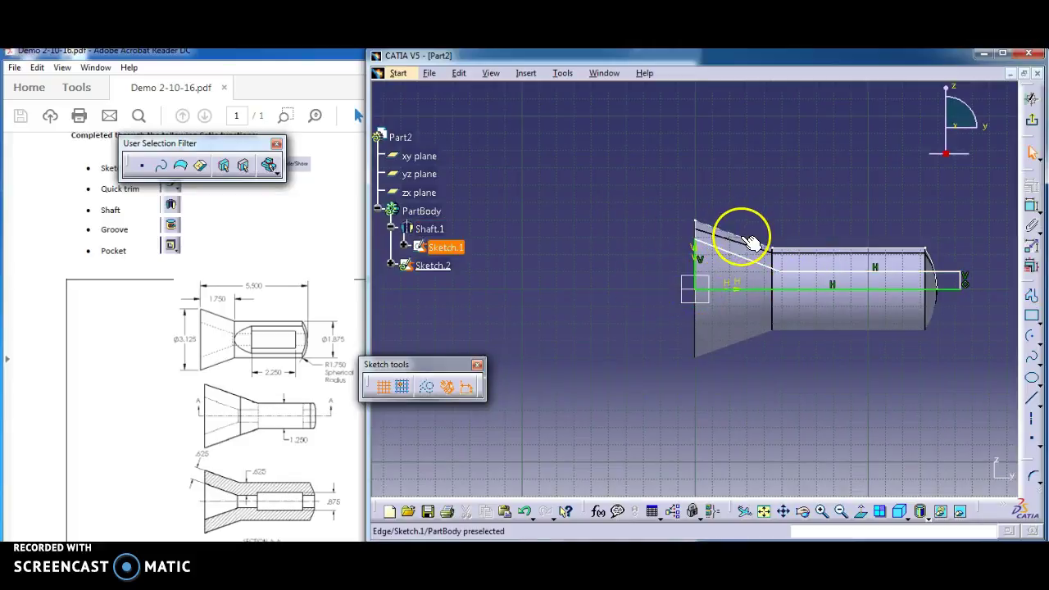
- Add a Parallelism constraint between the inner profile's sloped line and the sloped line of the shaft sketch
click(742, 256)
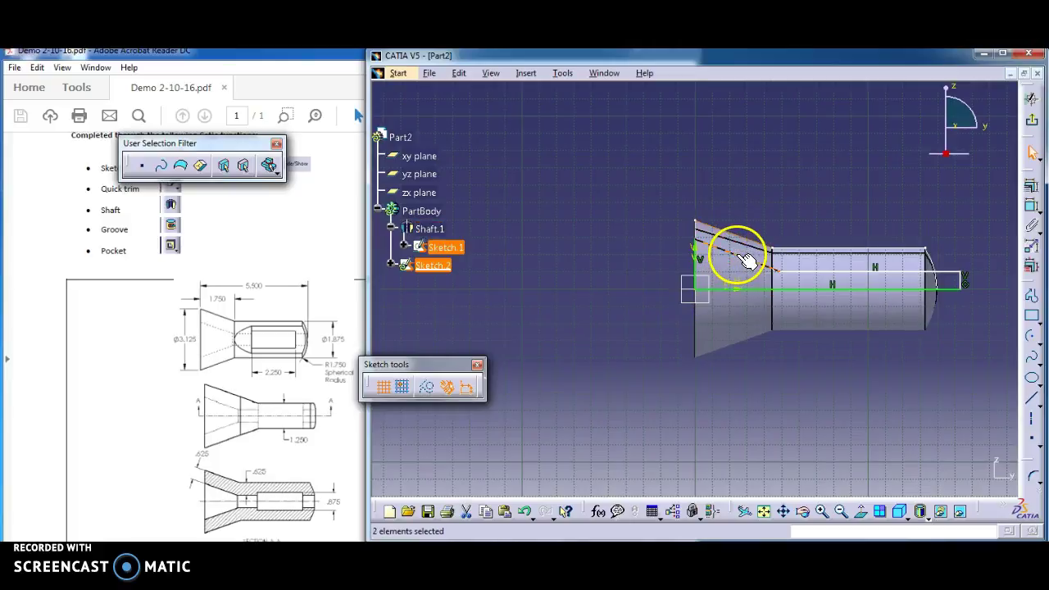
click(1031, 185)
click(957, 407)
click(936, 477)
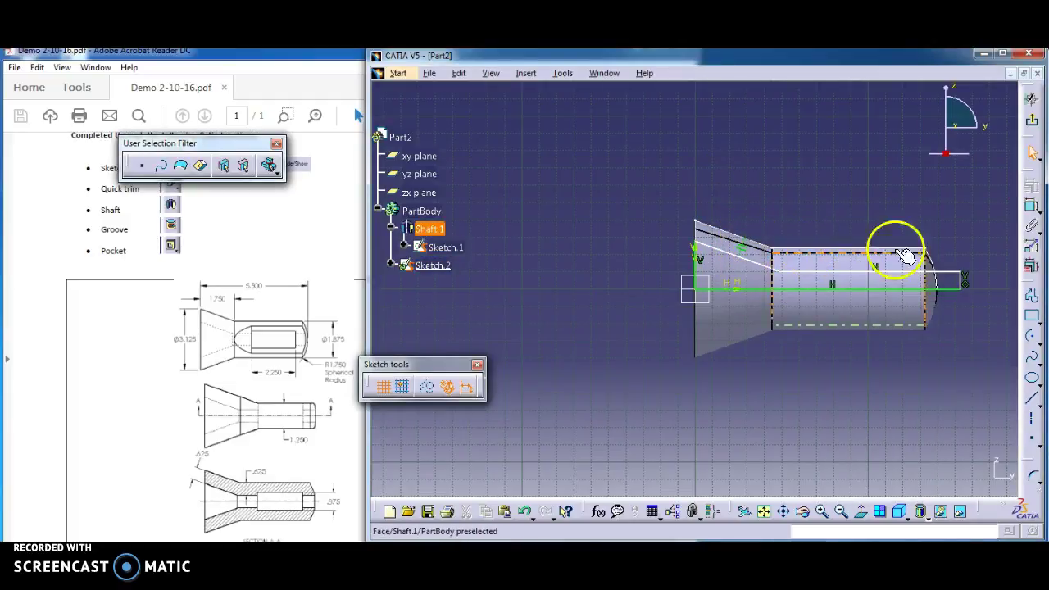
- Dimension the offset between the inner sloped line and the shaft's outer sloped edge and set it to 0.625 in
click(1031, 207)
click(713, 250)
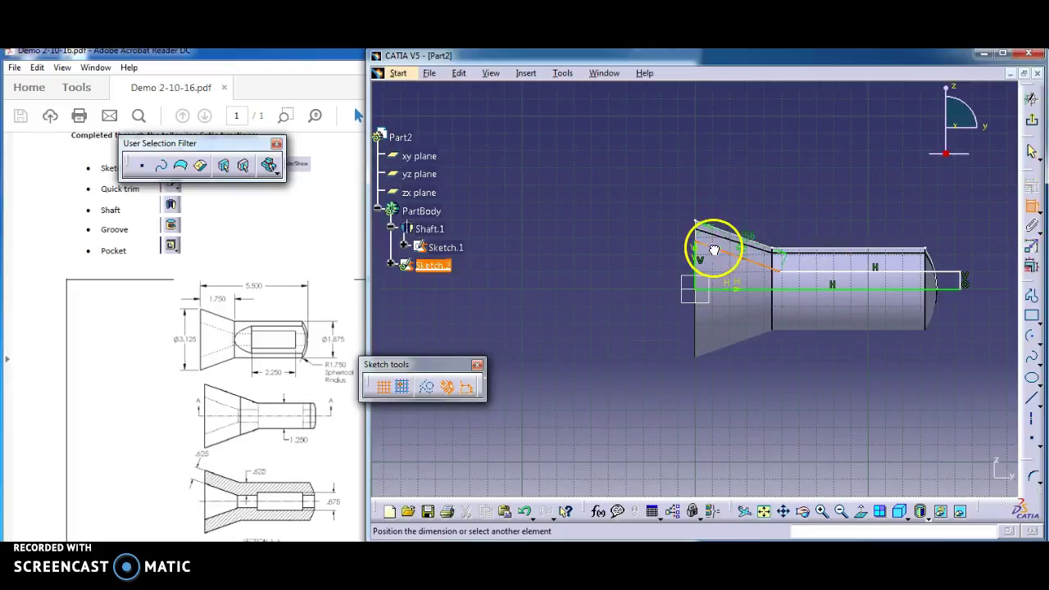
click(733, 238)
click(656, 206)
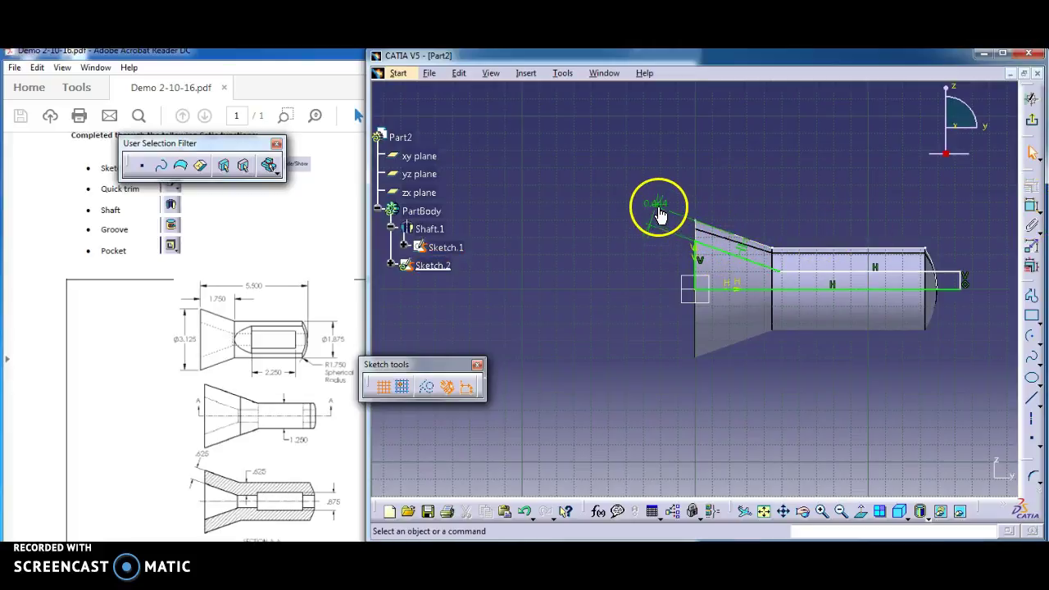
double_click(659, 212)
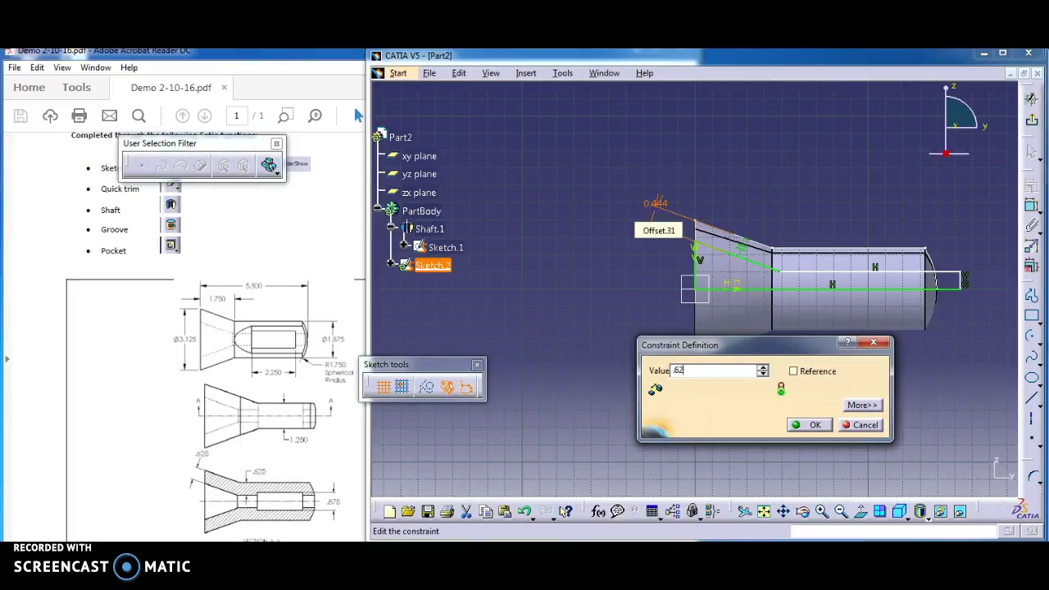
key(Return)
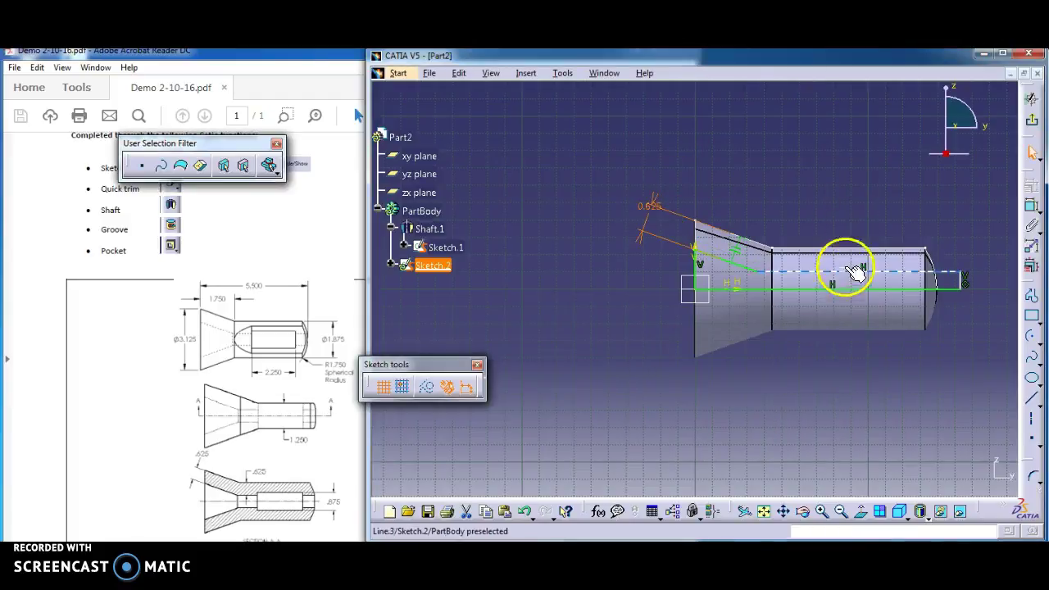
- Dimension the offset between the inner profile's upper horizontal line and the shaft's outer horizontal edge and set it to 0.625 in
click(1031, 205)
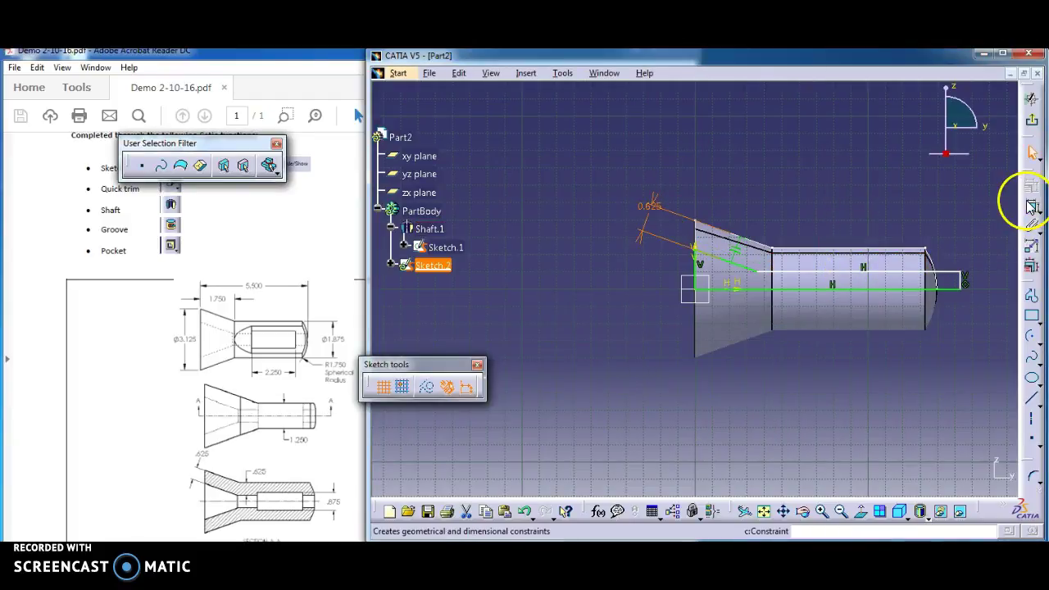
click(896, 271)
click(958, 242)
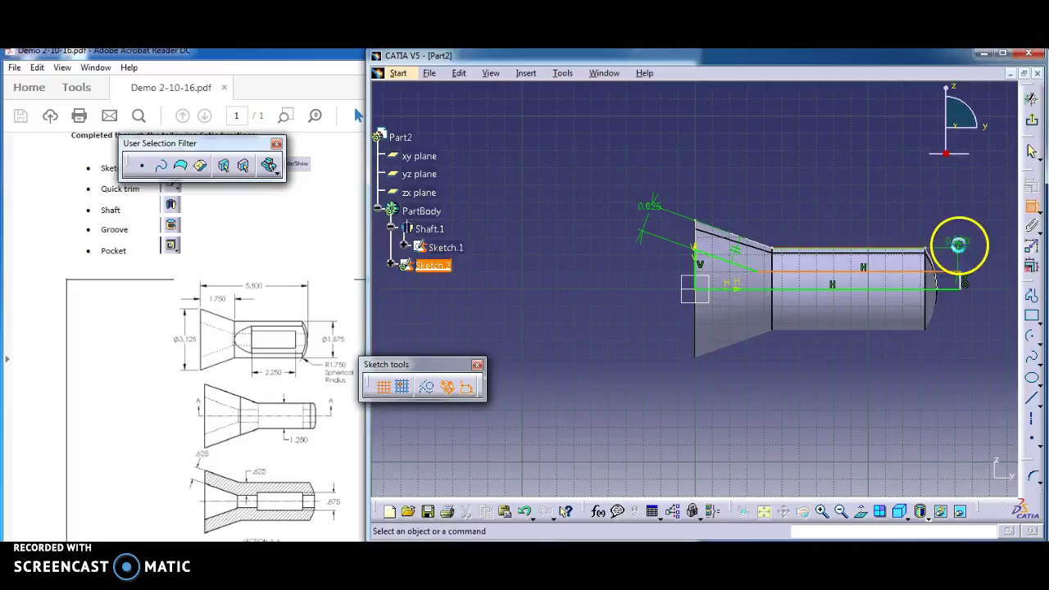
double_click(958, 243)
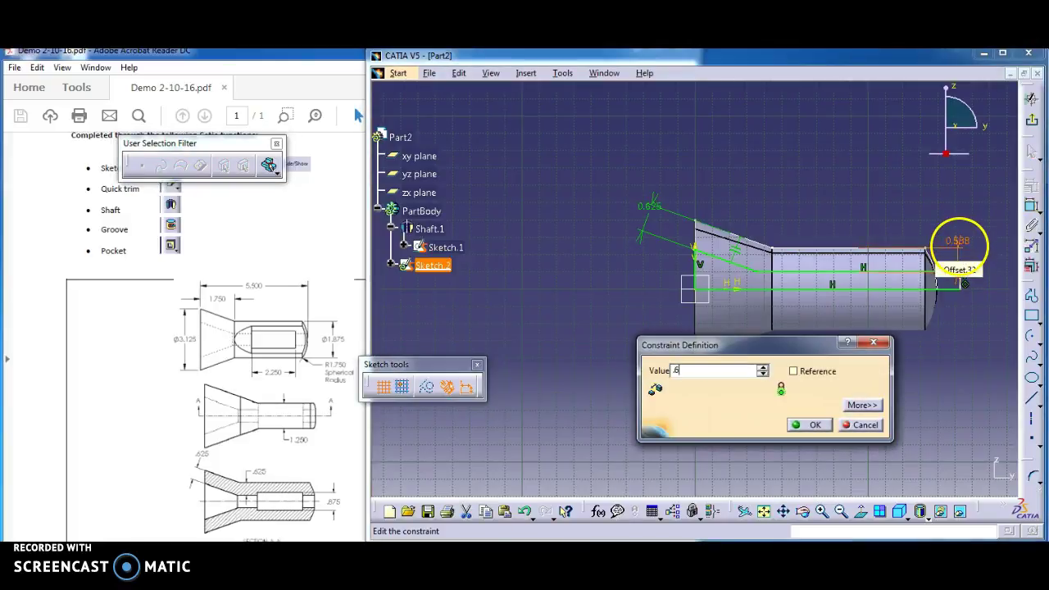
key(Return)
- Dimension the length of the inner profile's horizontal base line along the axis and set it to 6 in
click(1031, 207)
click(884, 286)
click(881, 366)
double_click(874, 366)
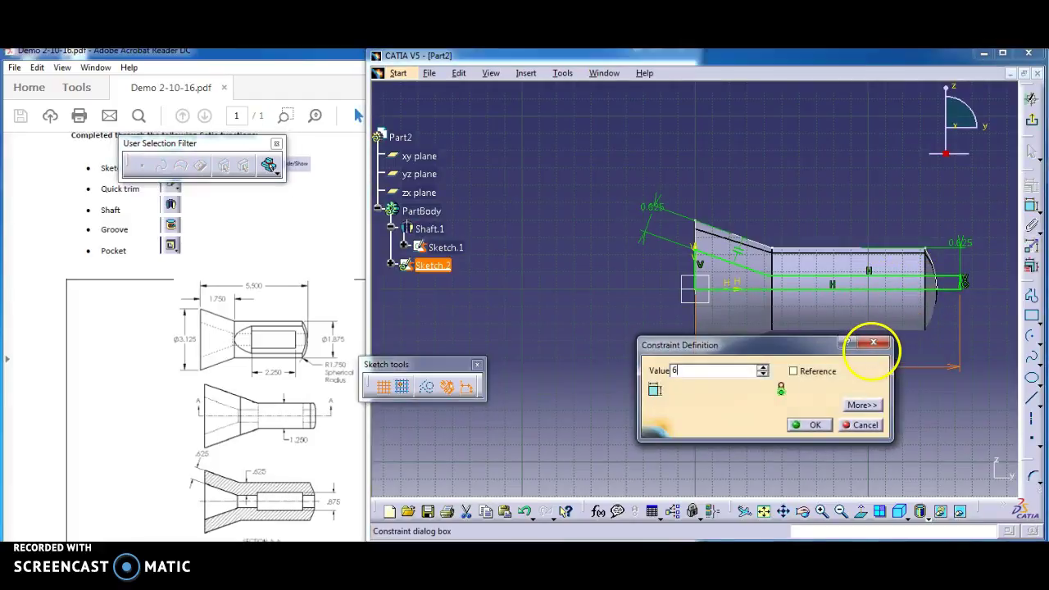
click(874, 343)
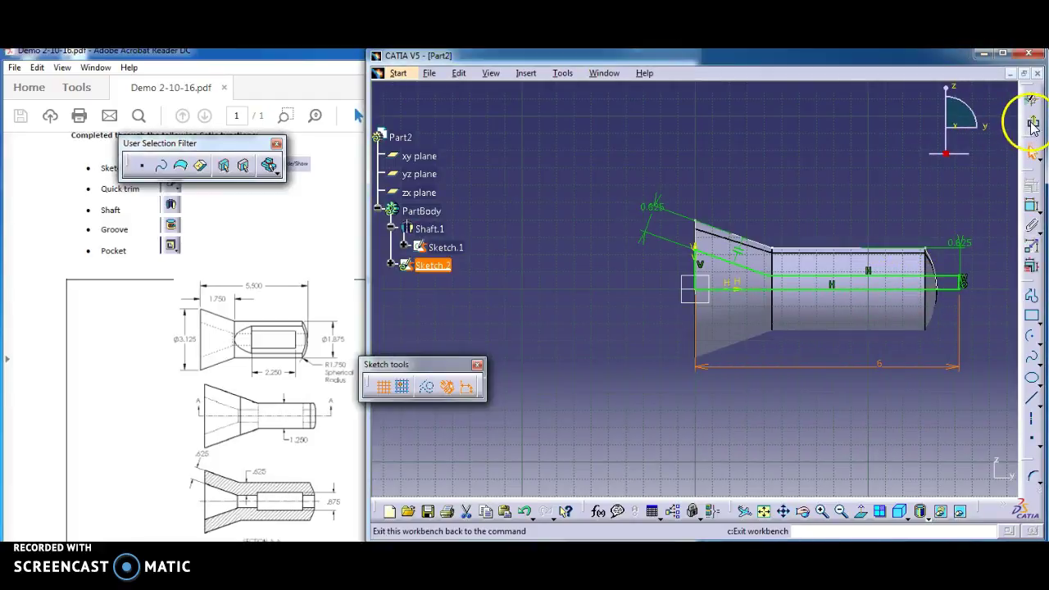
- Exit the sketch and cut a 360-degree groove from the inner profile, using its horizontal base line as the axis
click(1034, 125)
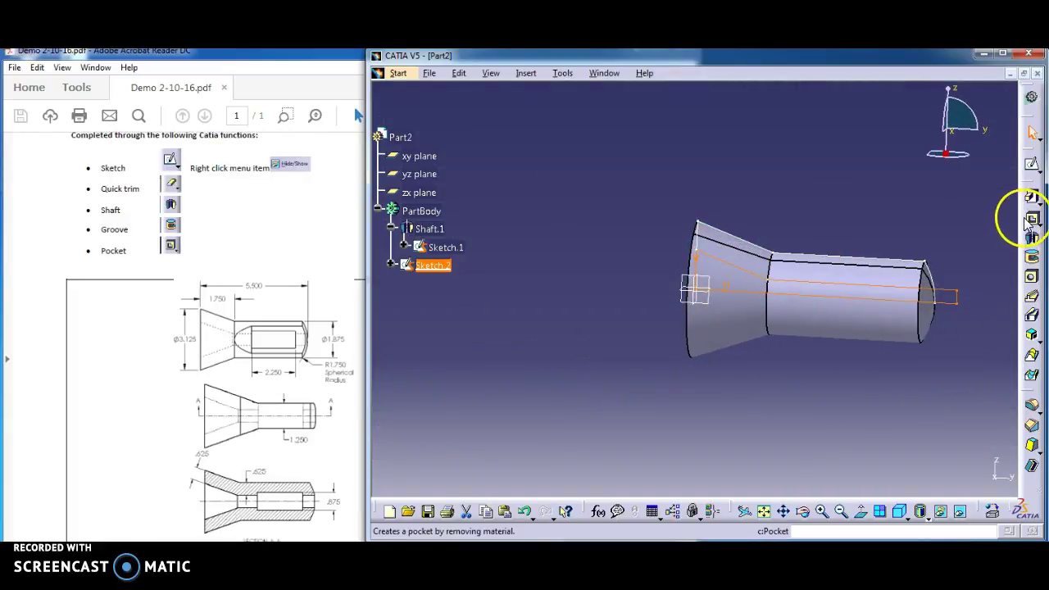
click(1032, 259)
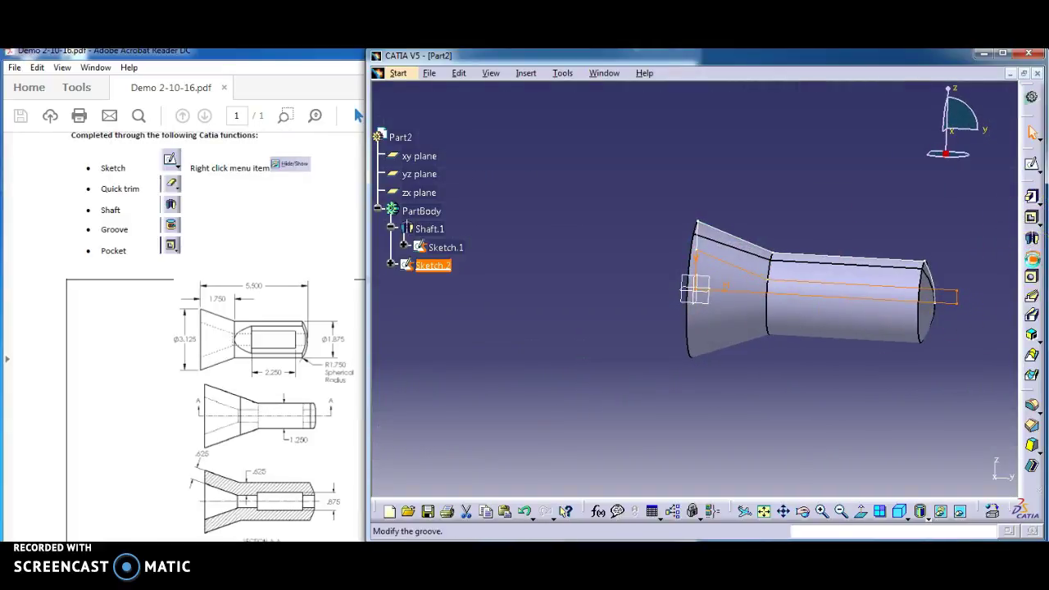
click(953, 301)
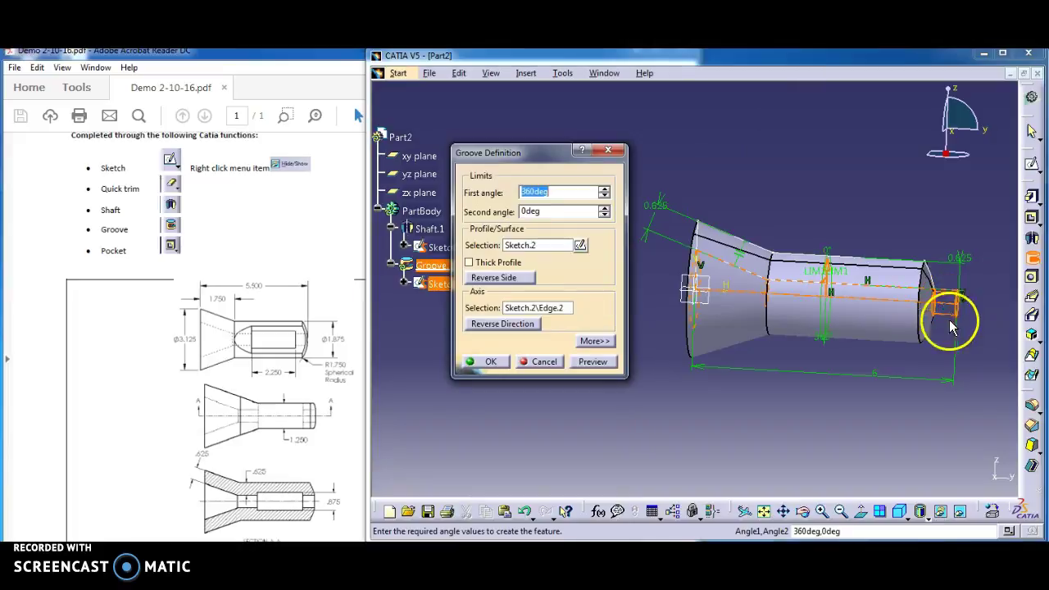
click(487, 364)
middle_drag(581, 375, 969, 294)
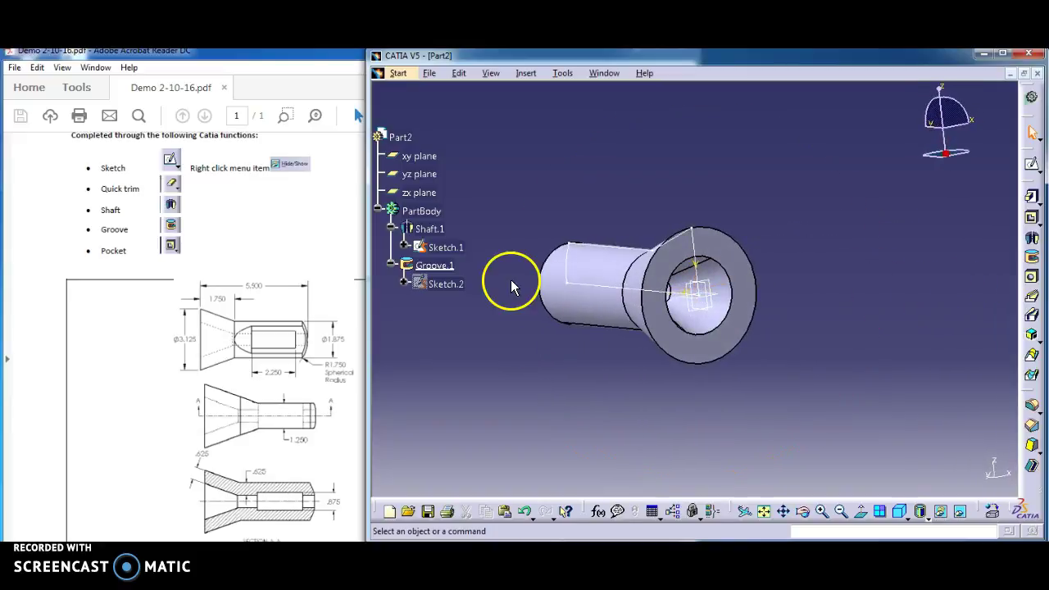